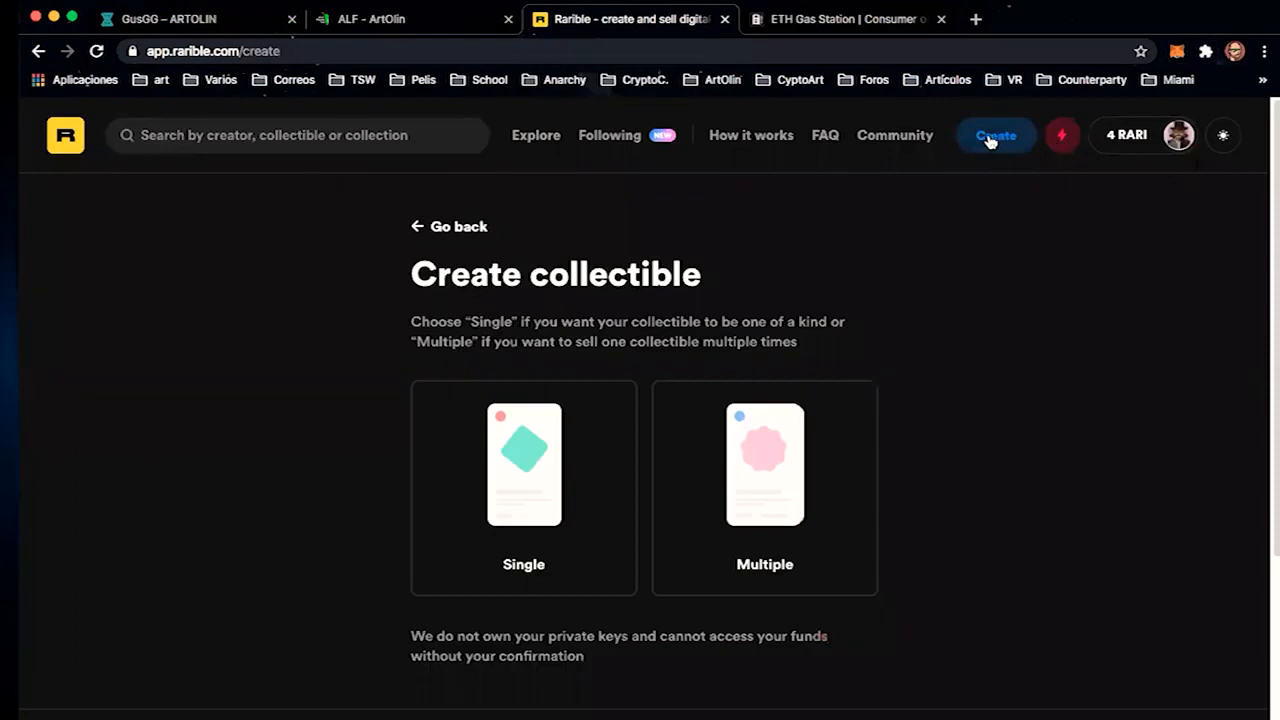
# Start a single collectible and upload Christine Lagarde.png from the Escritorio folder after previewing the image.
pyautogui.click(532, 505)
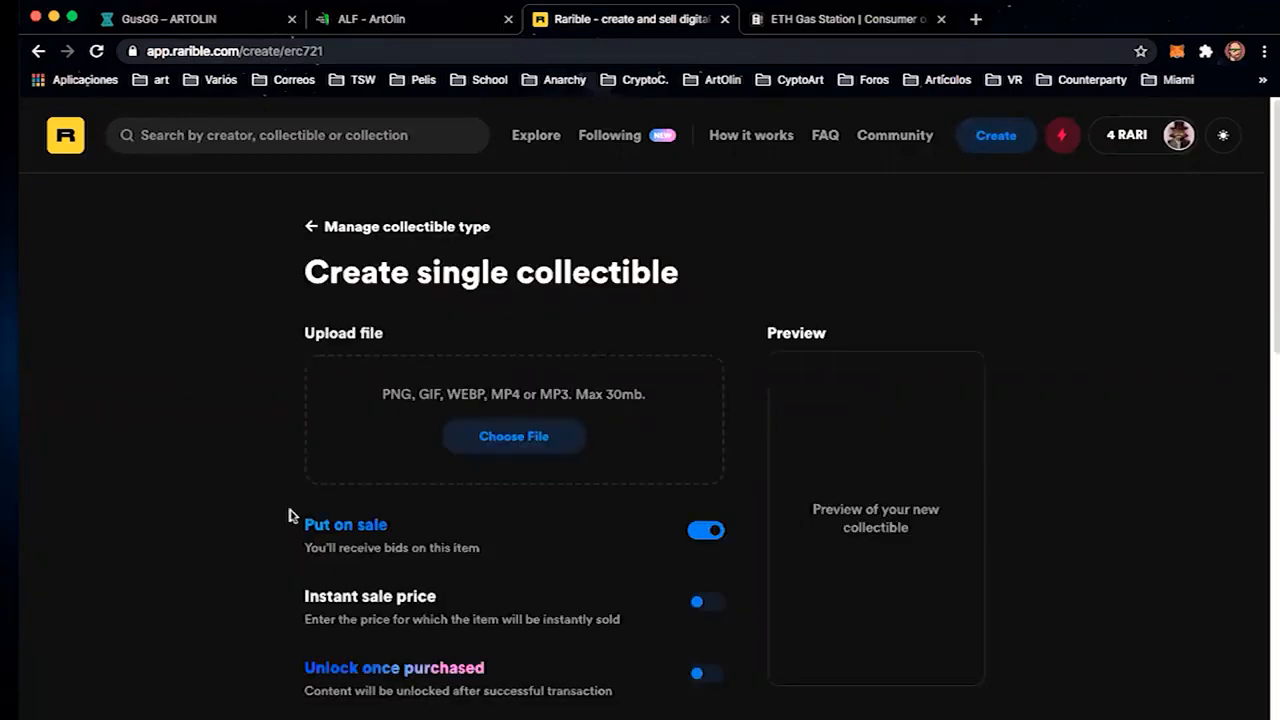
pyautogui.click(495, 440)
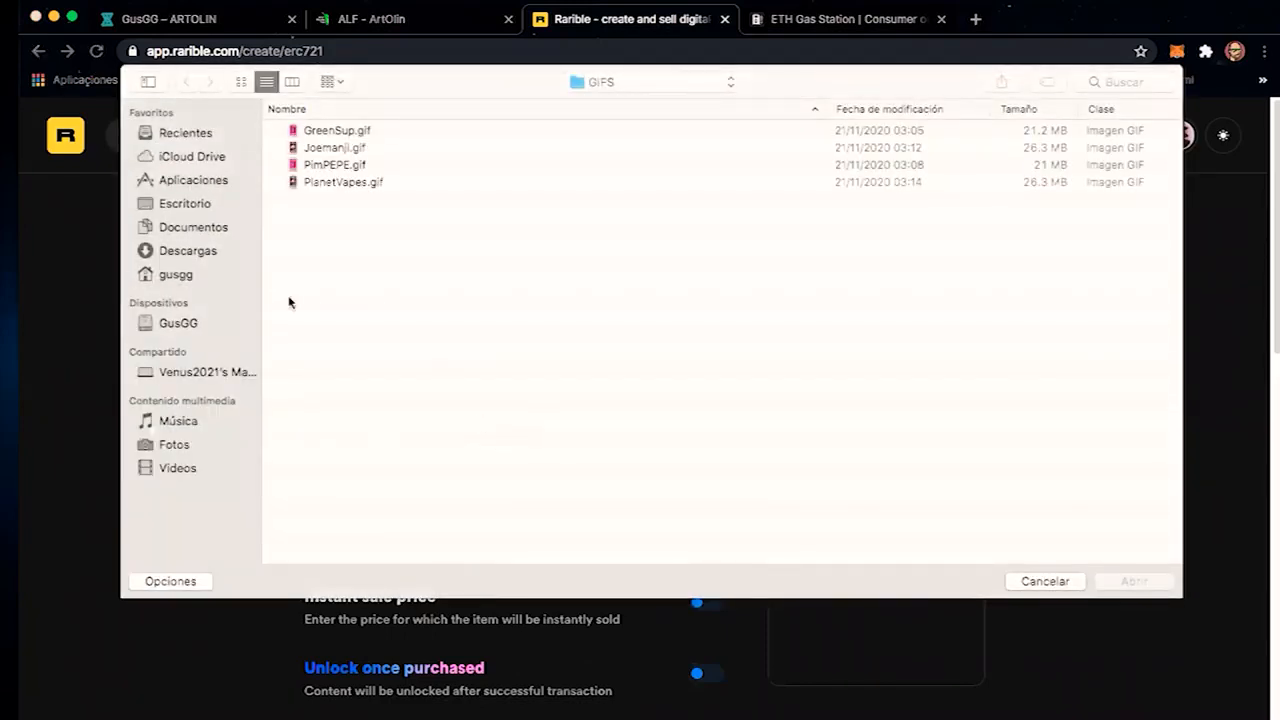
pyautogui.click(185, 205)
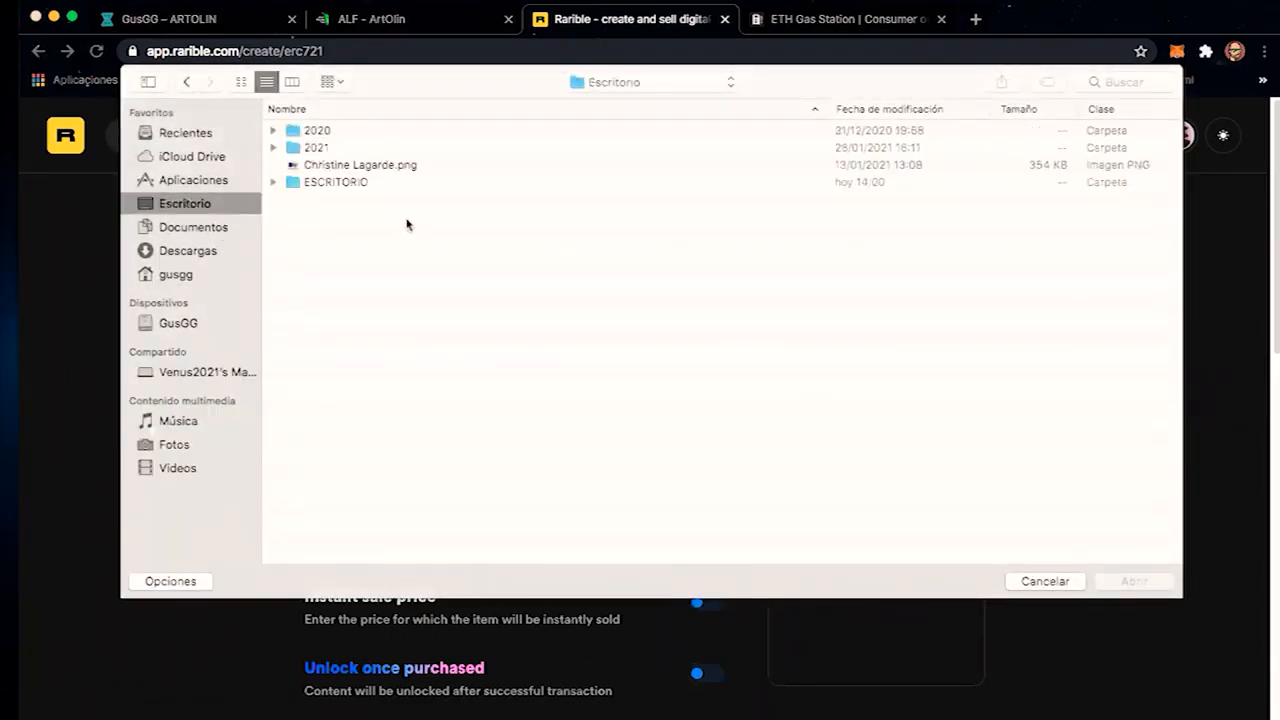
pyautogui.click(357, 166)
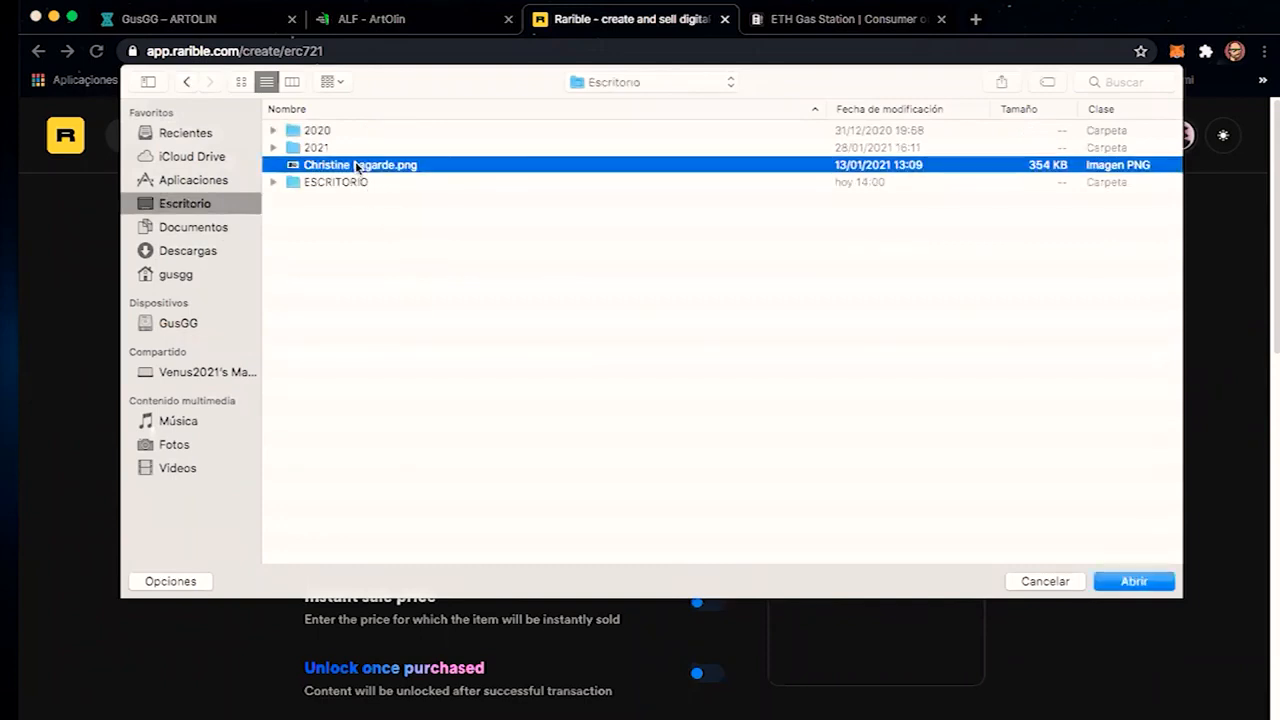
pyautogui.press('space')
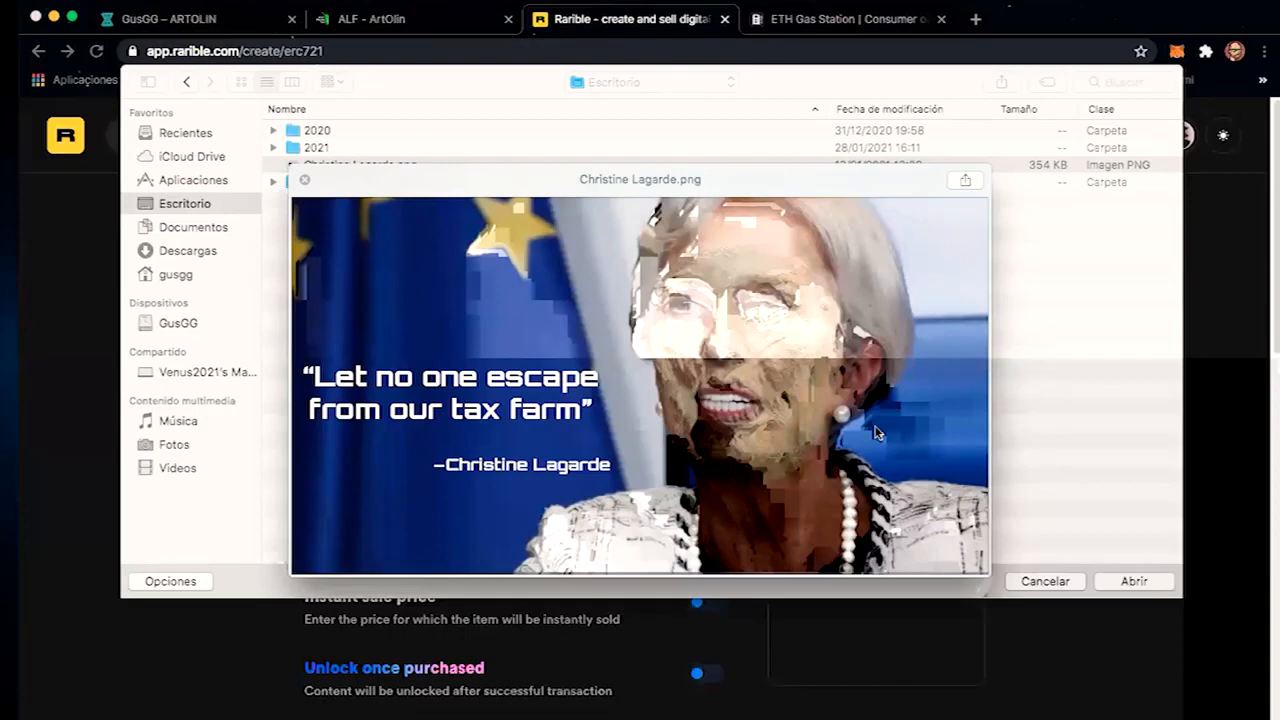
pyautogui.press('space')
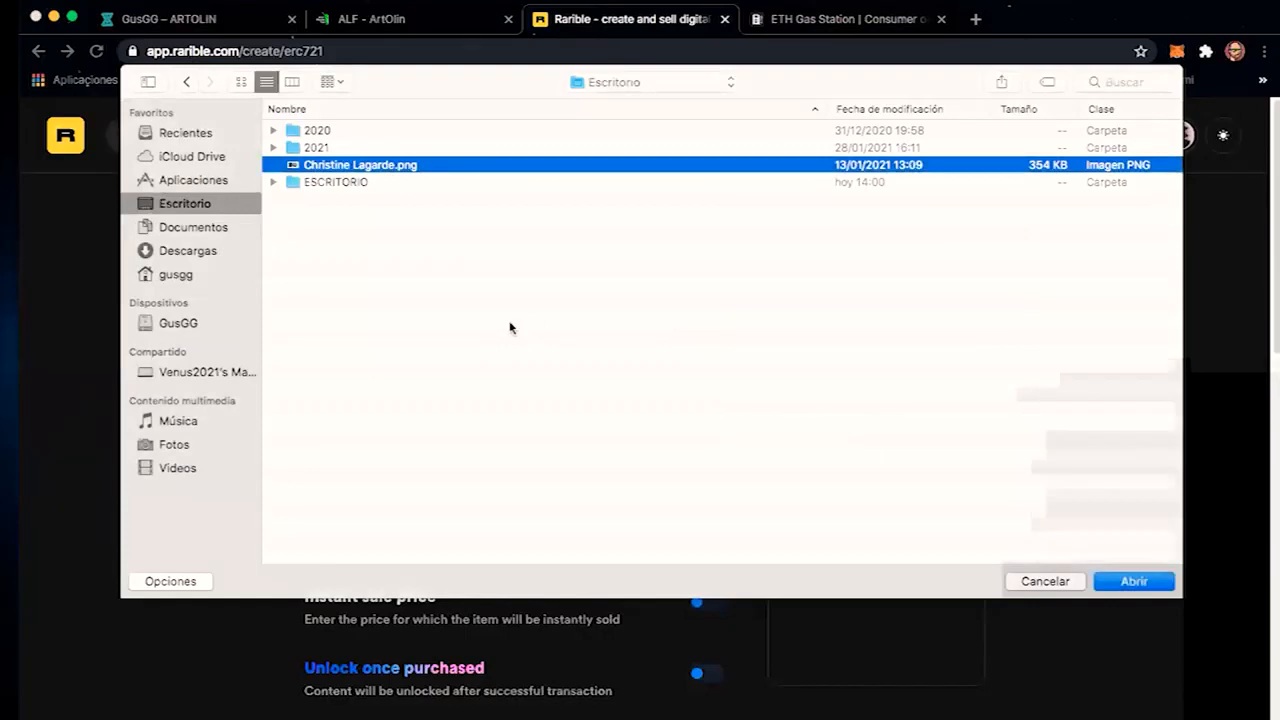
pyautogui.click(1133, 583)
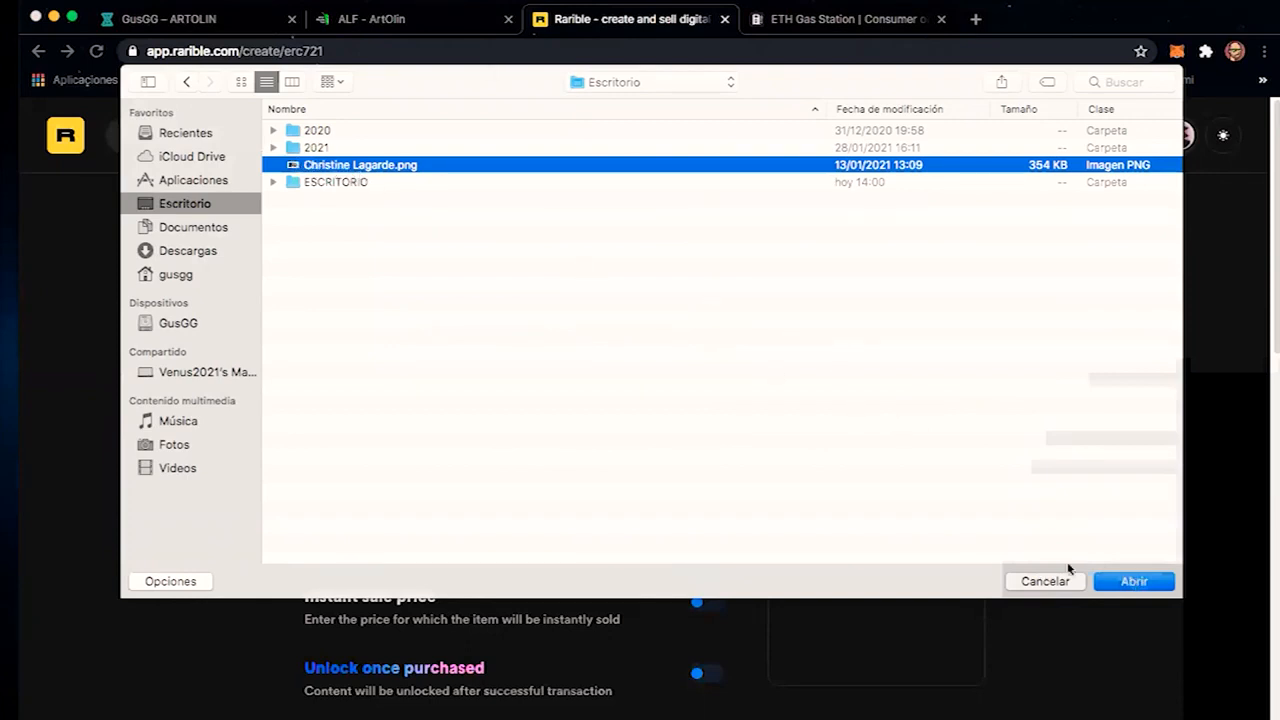
pyautogui.click(1133, 584)
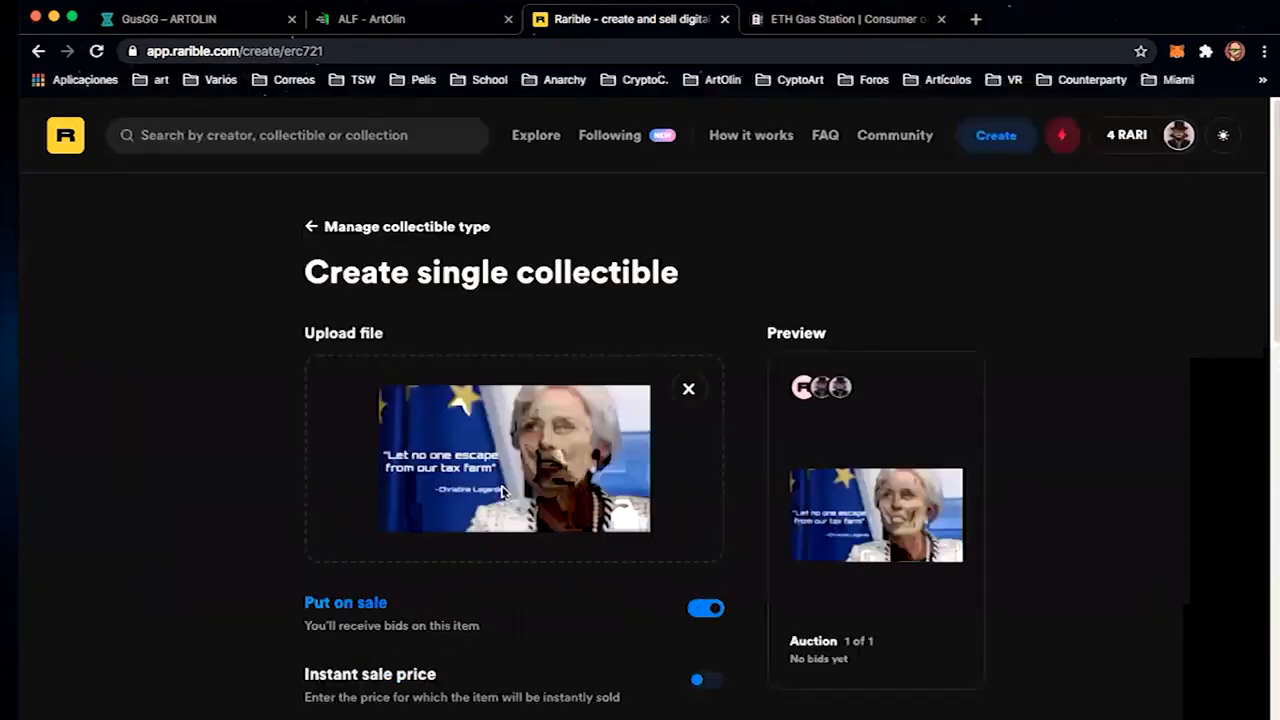
# Enable an instant sale price for the collectible.
pyautogui.scroll(-3, 251, 508)
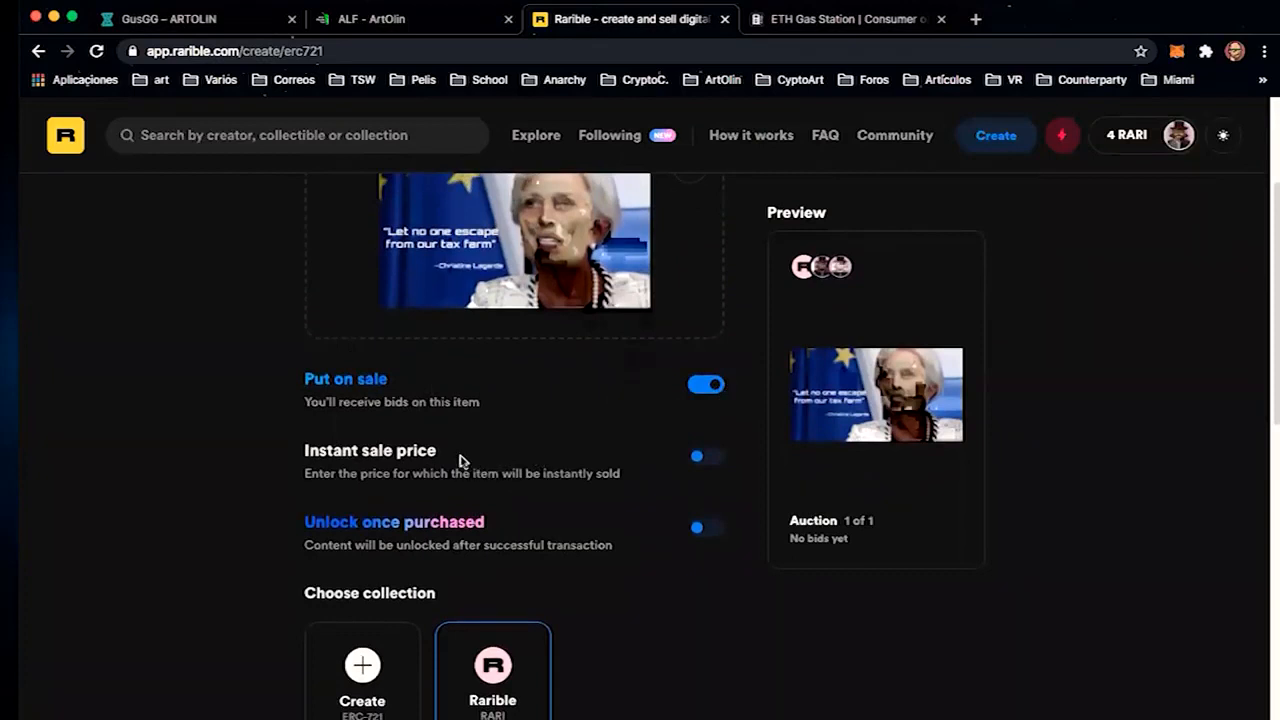
pyautogui.scroll(-2, 520, 463)
pyautogui.click(703, 390)
pyautogui.click(640, 445)
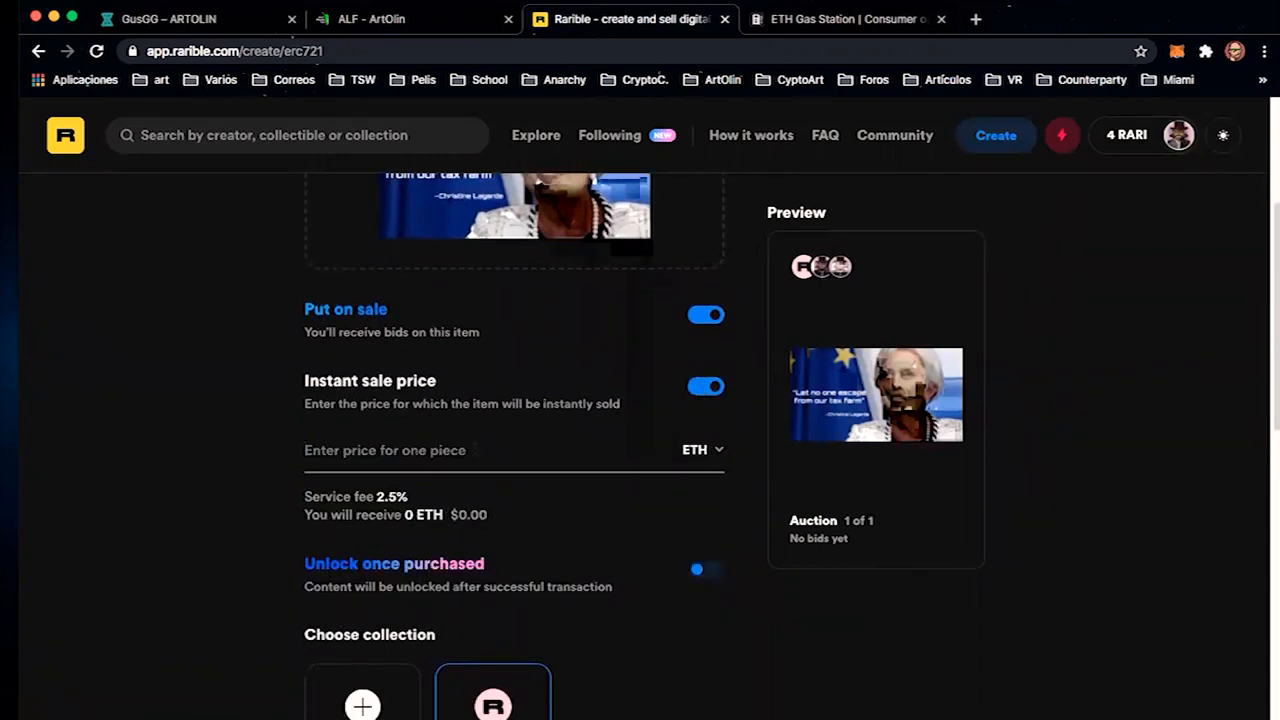
# Open coinmarketcap.com in a new tab to check Ethereum's price, and view the gas prices on ETH Gas Station.
pyautogui.press('super+t')
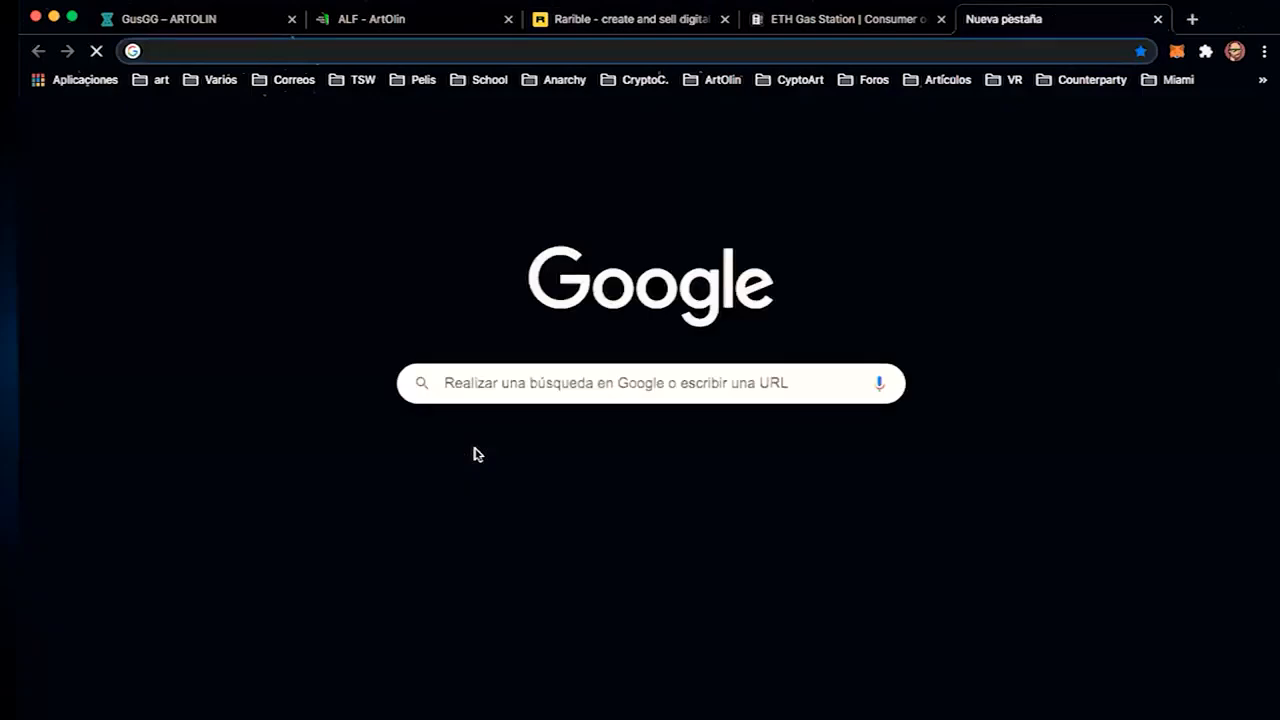
pyautogui.write('coinmarketcap.com')
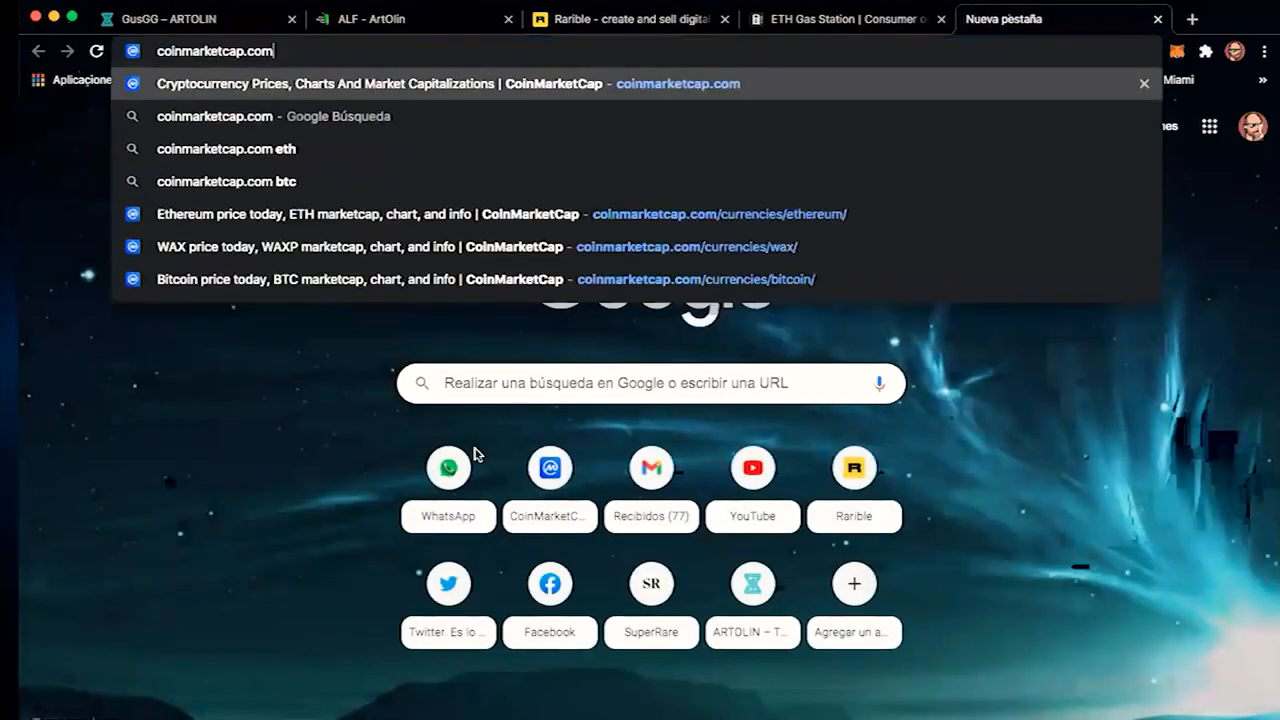
pyautogui.press('Return')
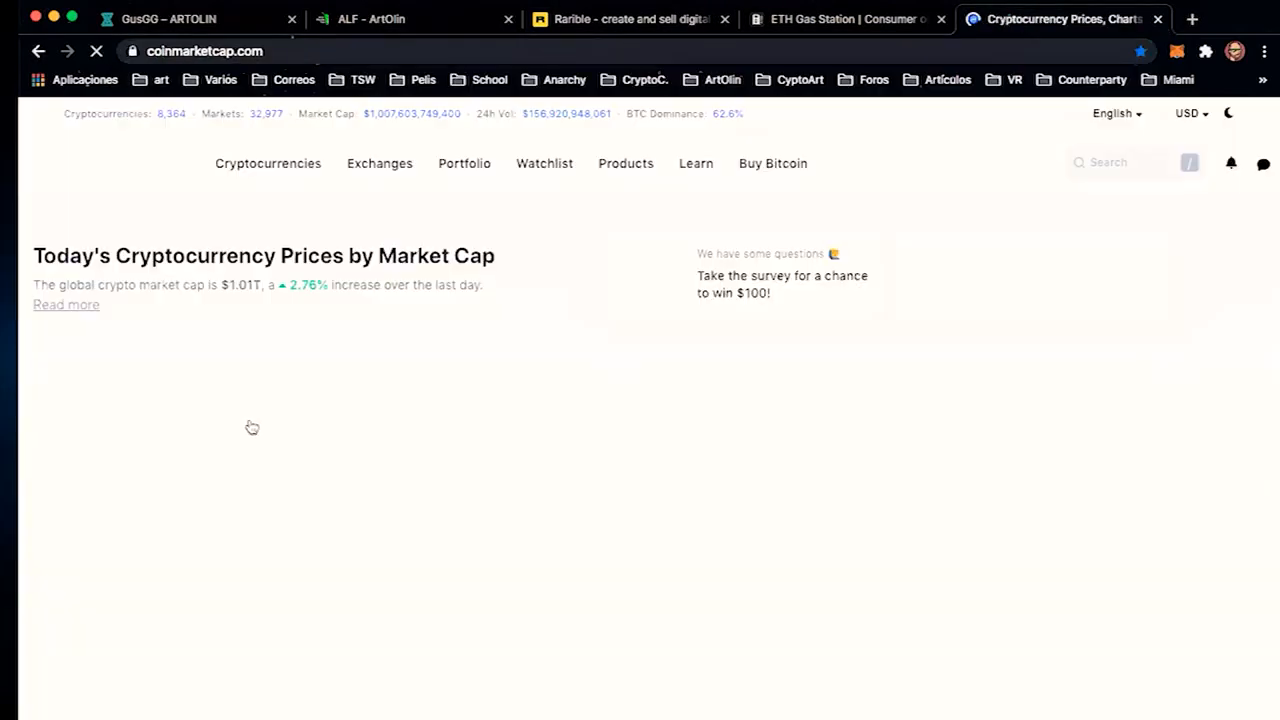
pyautogui.scroll(-3, 214, 428)
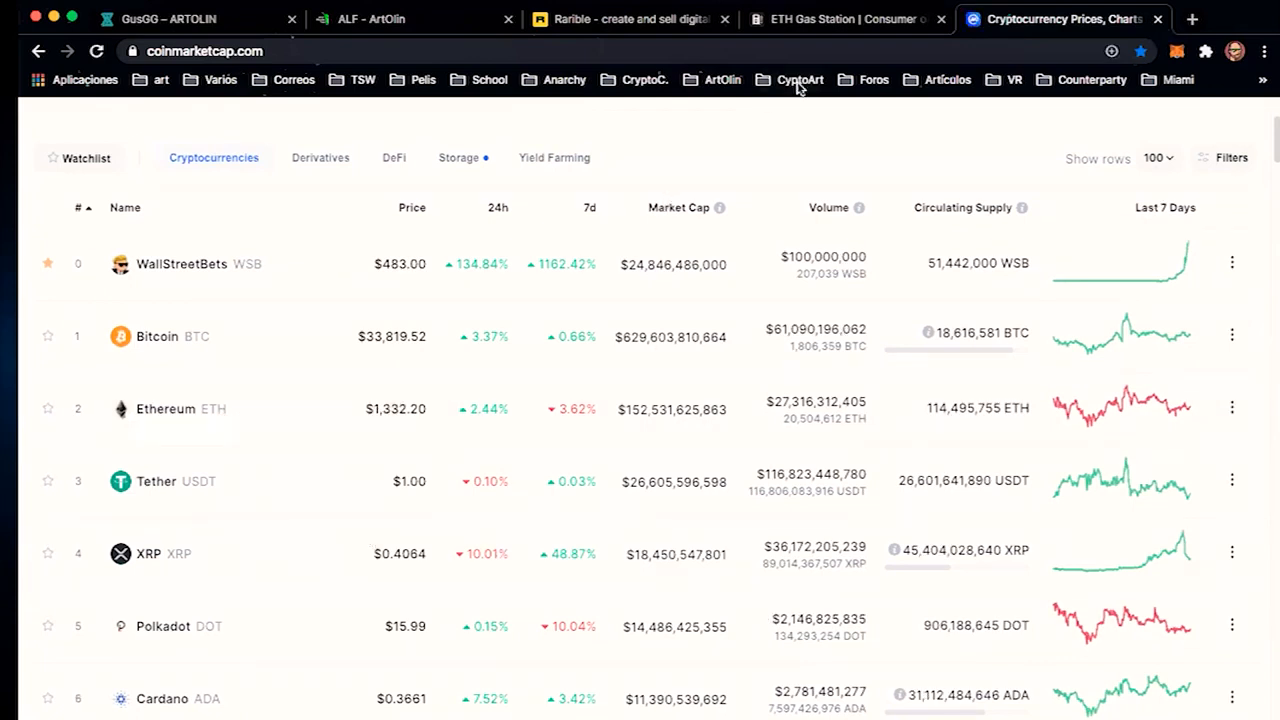
pyautogui.click(838, 20)
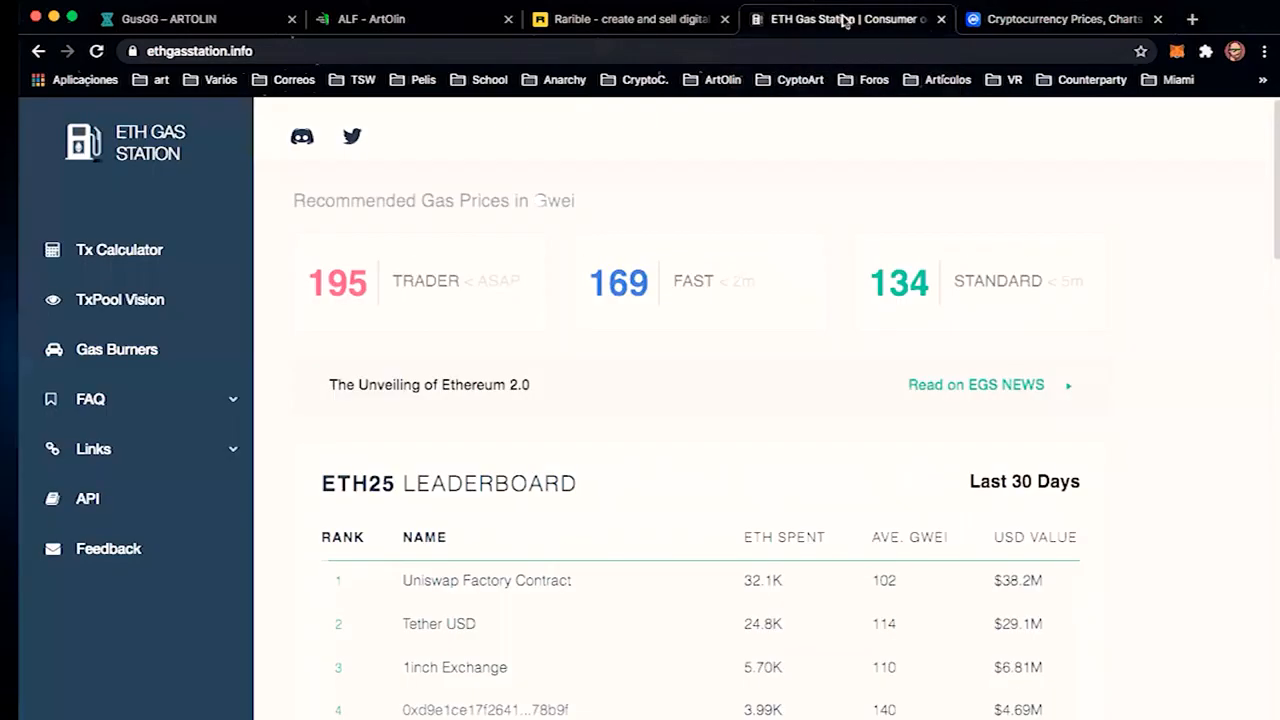
# Return to the Rarible collectible form and set the instant sale price to 0.001 ETH.
pyautogui.click(625, 30)
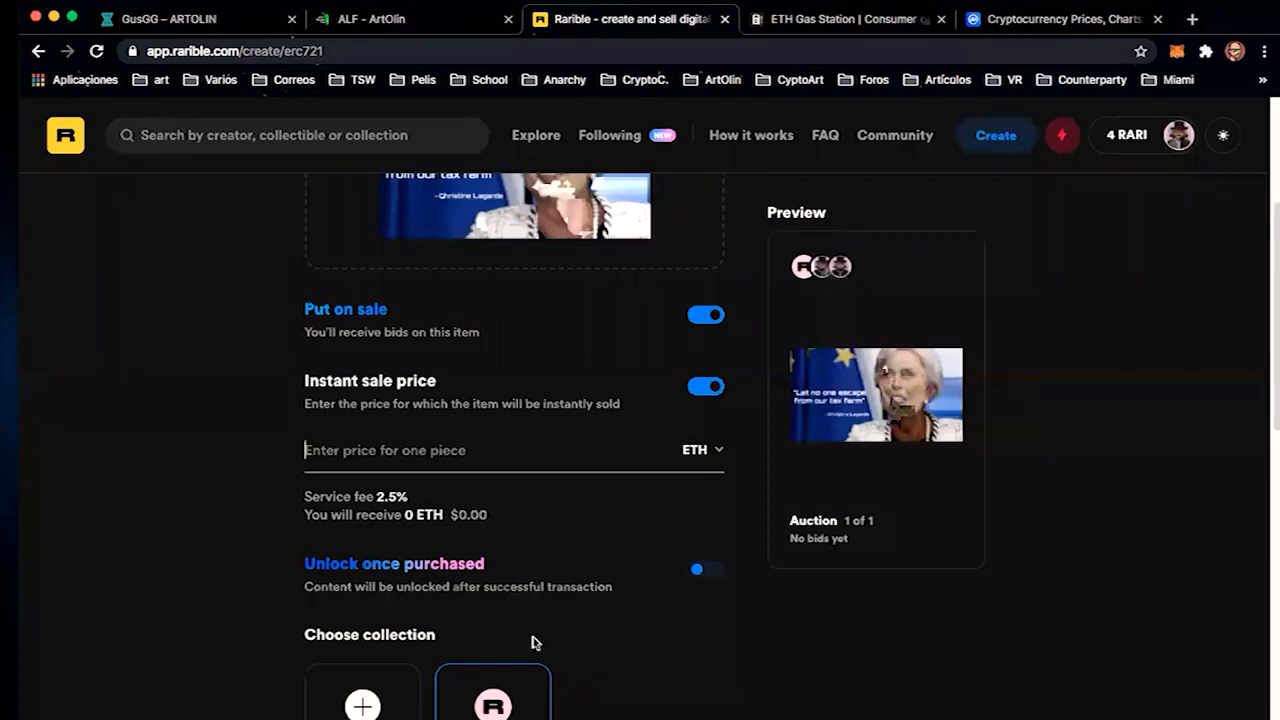
pyautogui.click(566, 450)
pyautogui.write('0.')
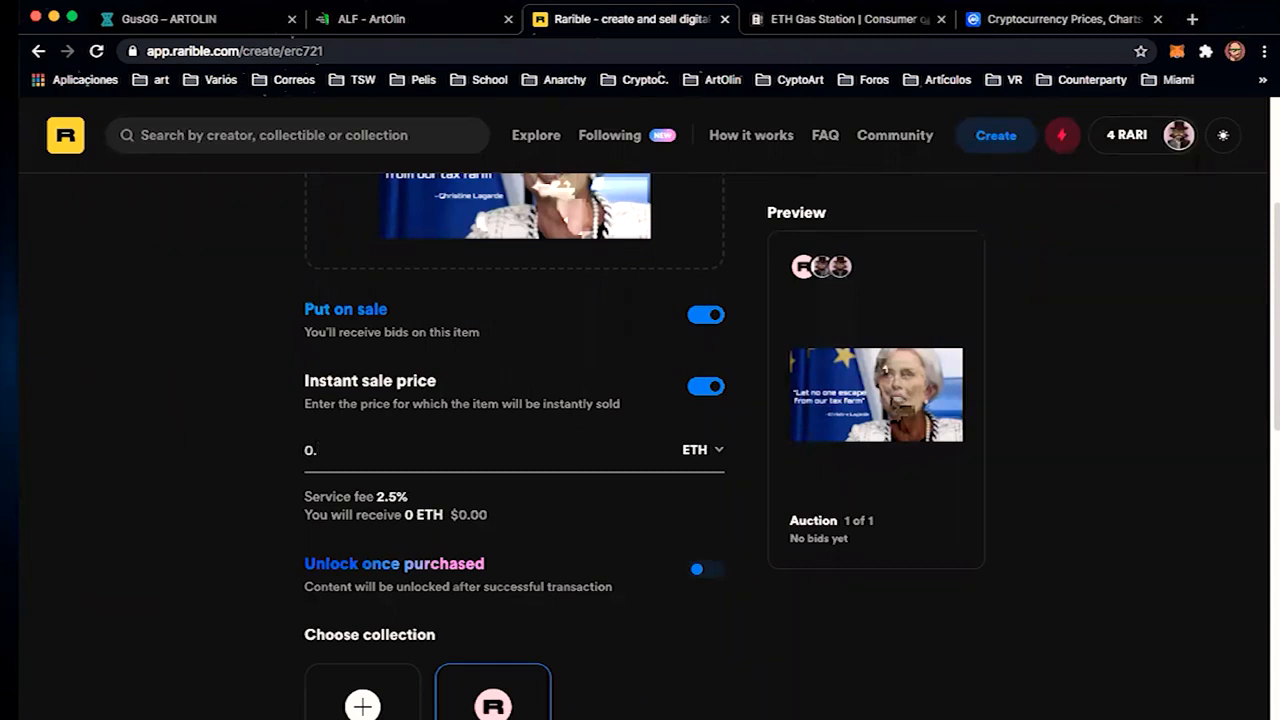
pyautogui.write('001')
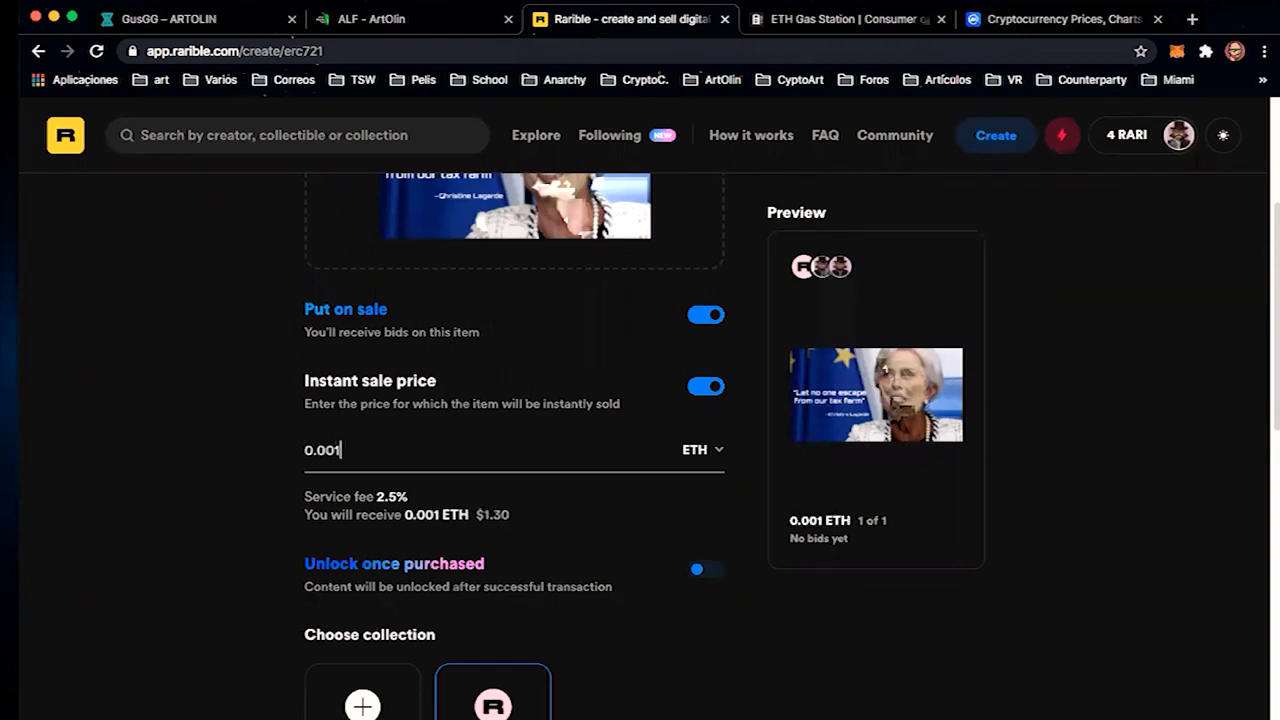
# Check Ethereum's price on CoinMarketCap again and change the collectible's instant sale price to 0.01 ETH.
pyautogui.click(1064, 22)
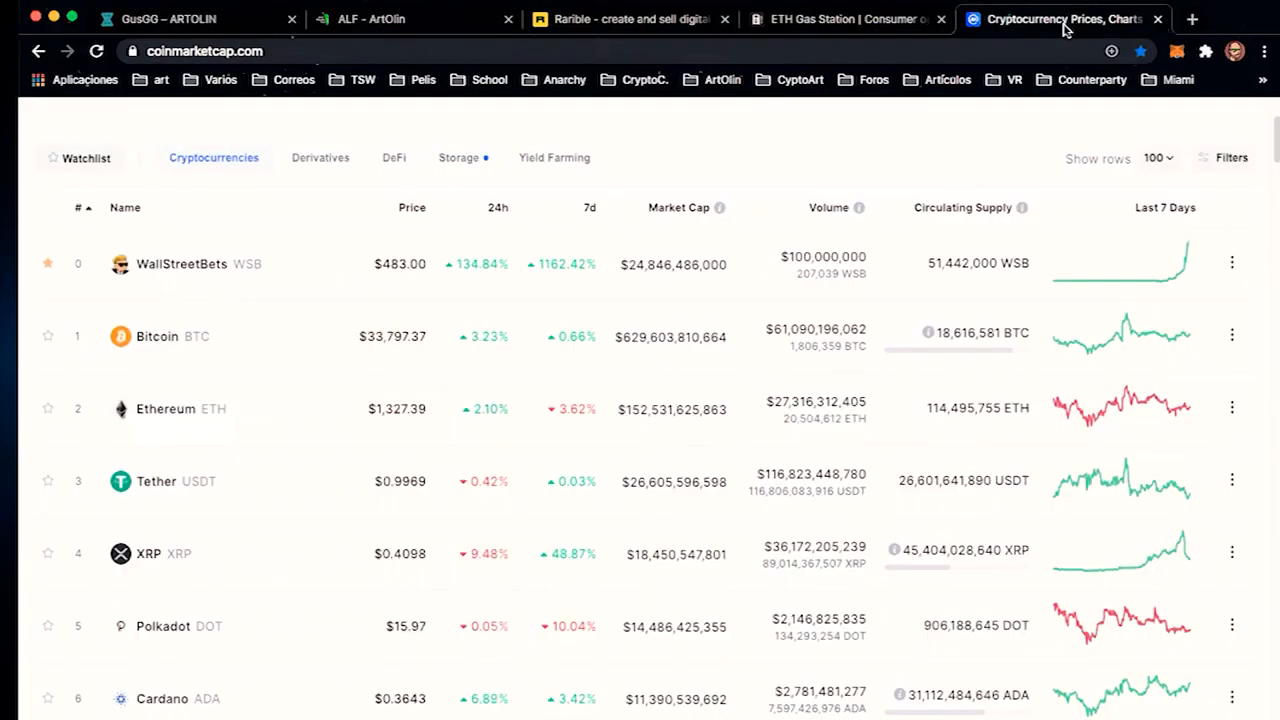
pyautogui.click(604, 24)
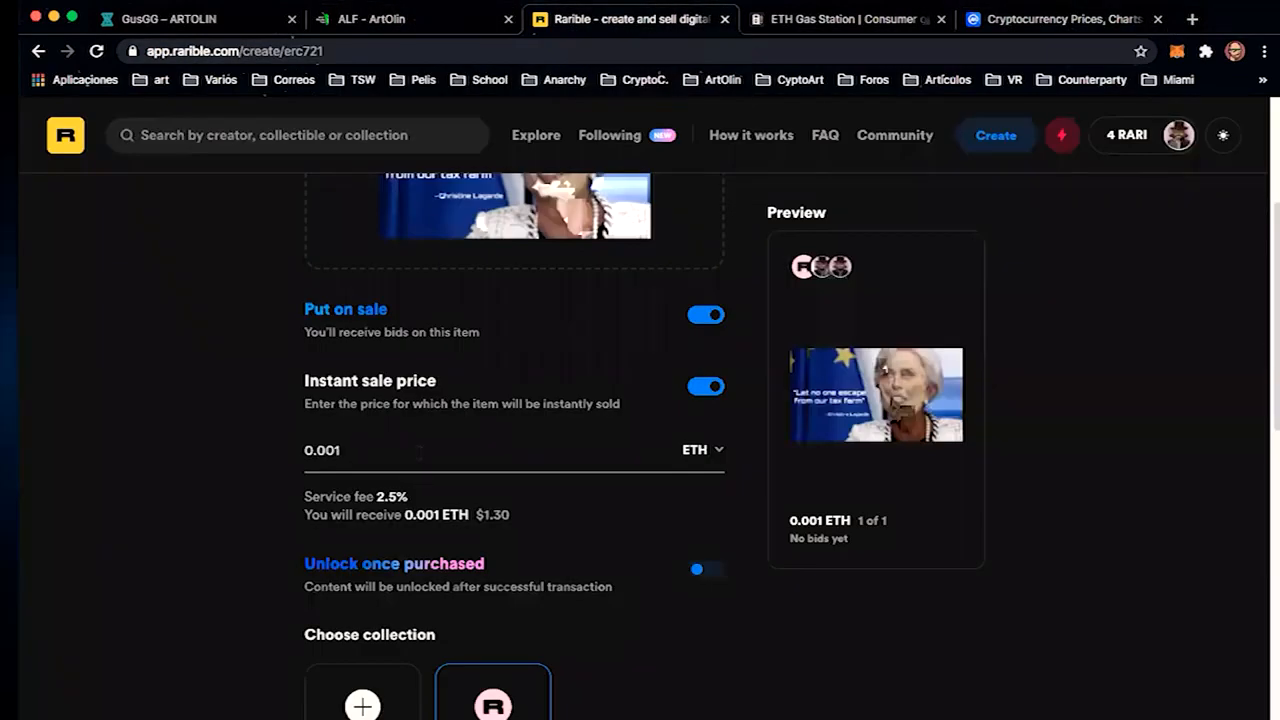
pyautogui.press('BackSpace')
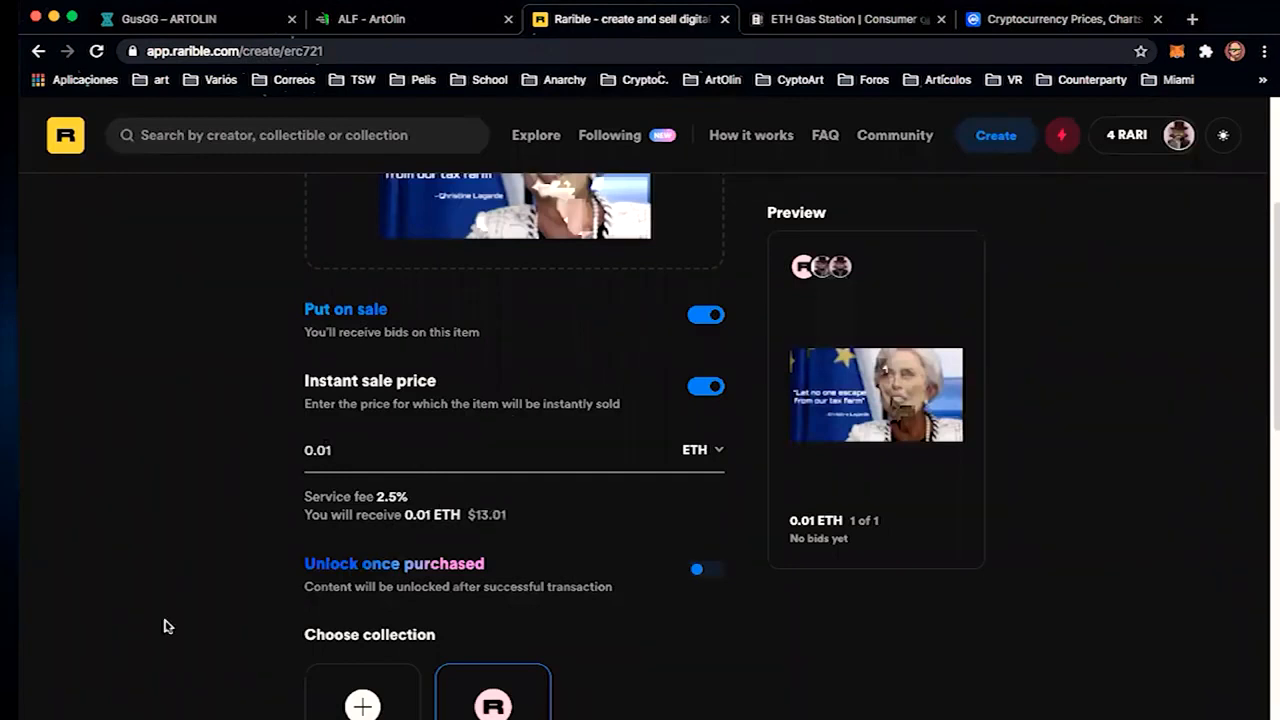
# Choose the Rarible (RARI) collection for the collectible.
pyautogui.scroll(-3, 237, 528)
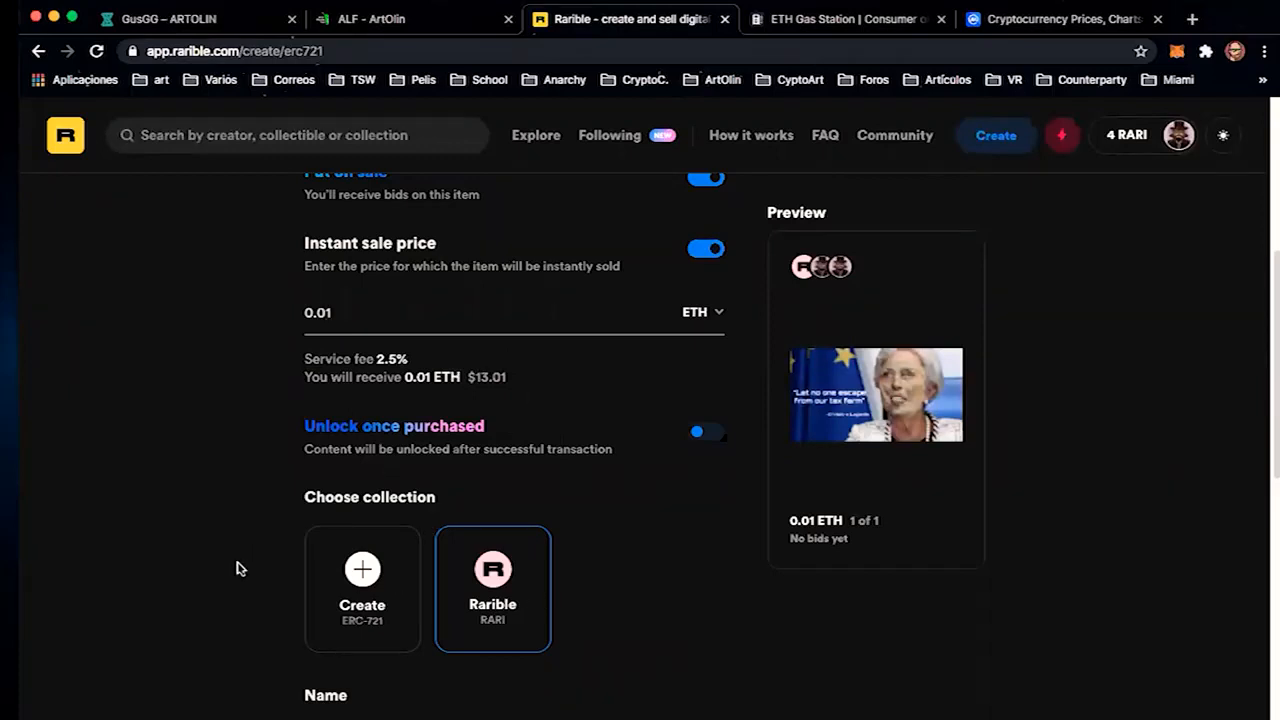
pyautogui.scroll(-2, 260, 566)
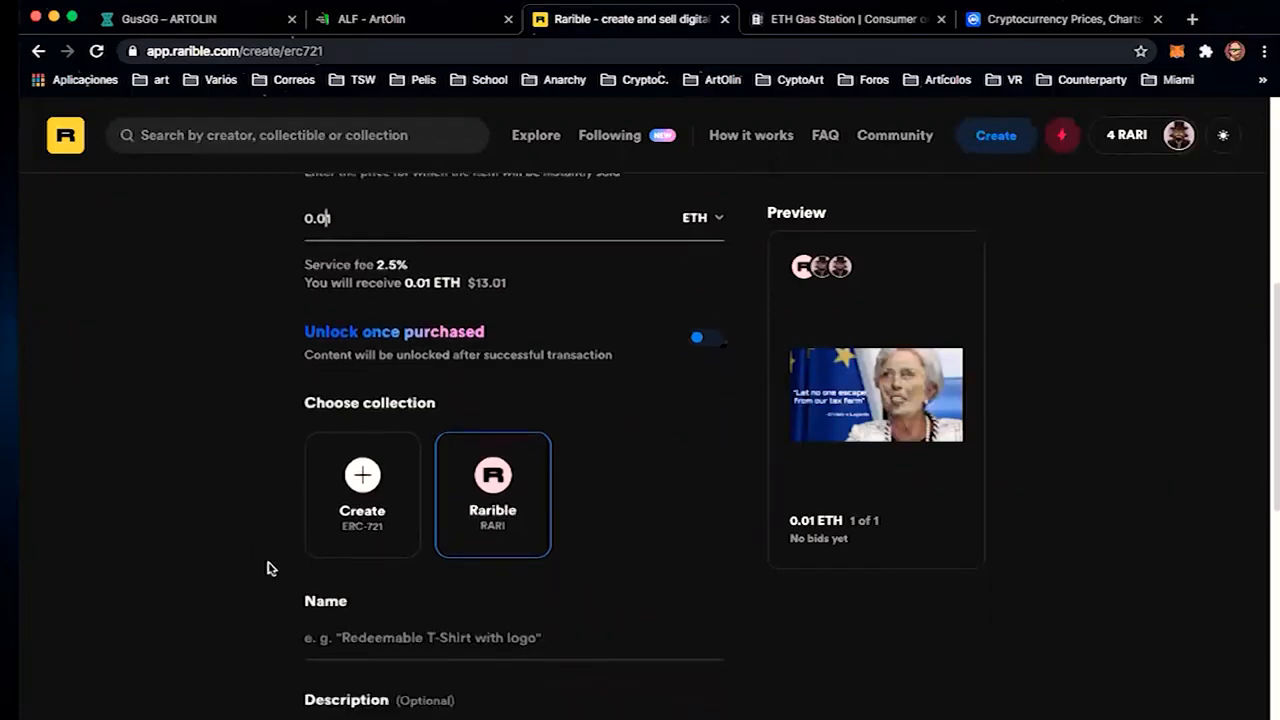
pyautogui.click(492, 473)
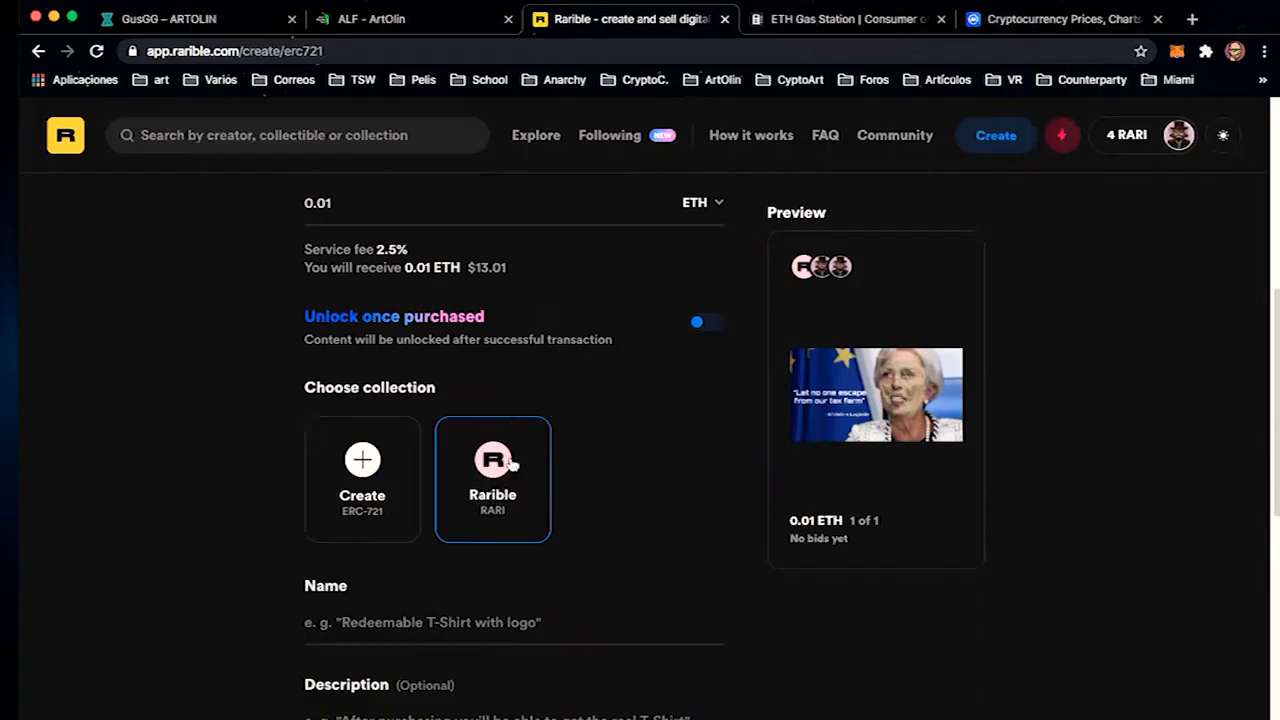
# Name the collectible "Tax Farm".
pyautogui.scroll(-3, 383, 588)
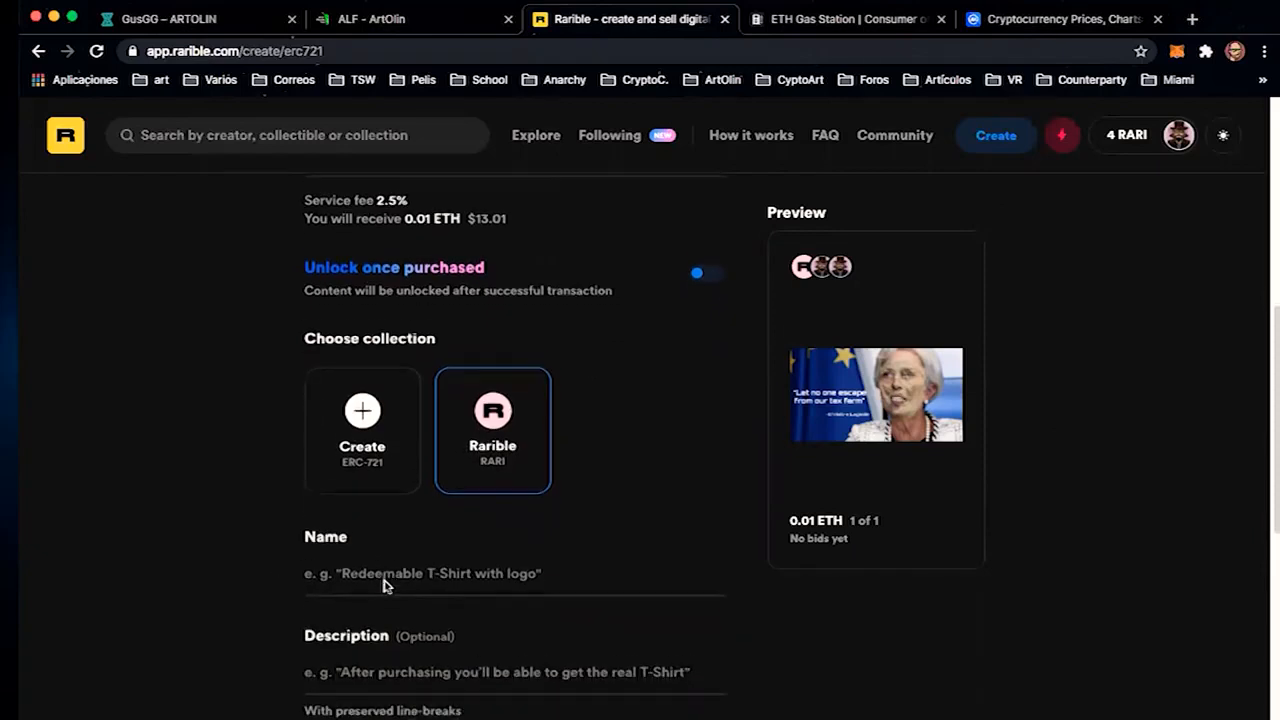
pyautogui.scroll(-1, 515, 450)
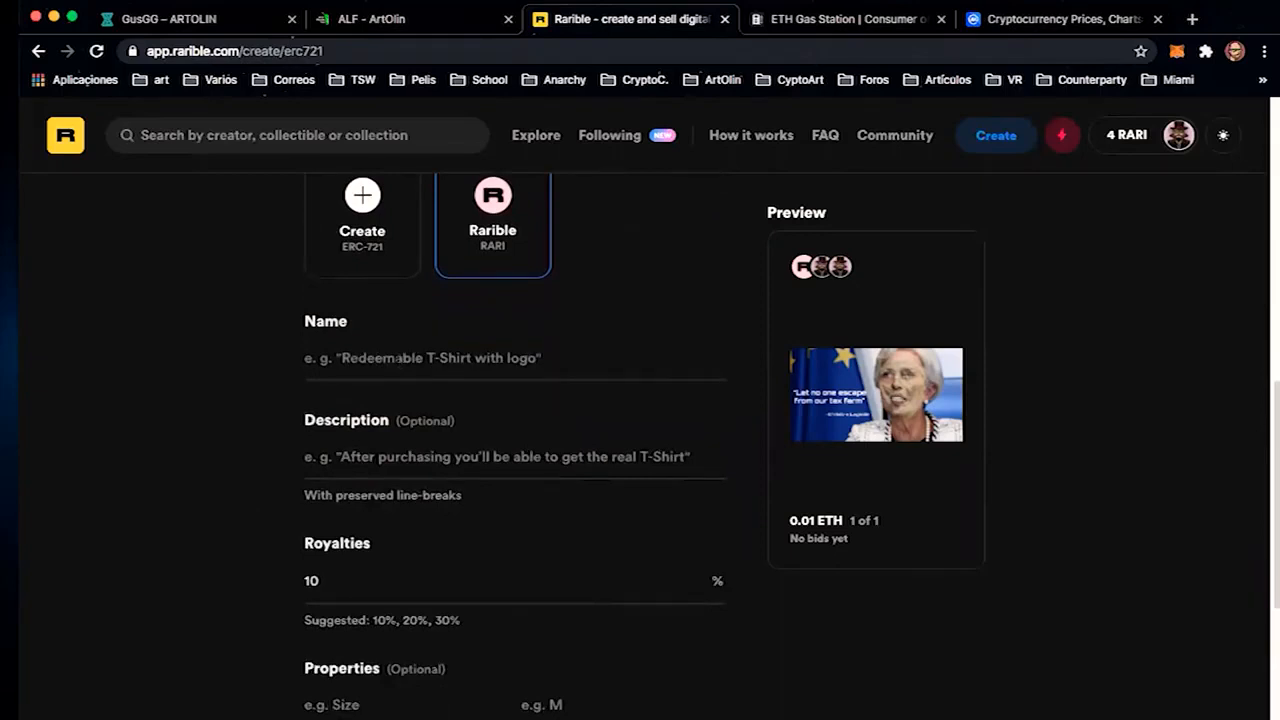
pyautogui.scroll(7, 197, 366)
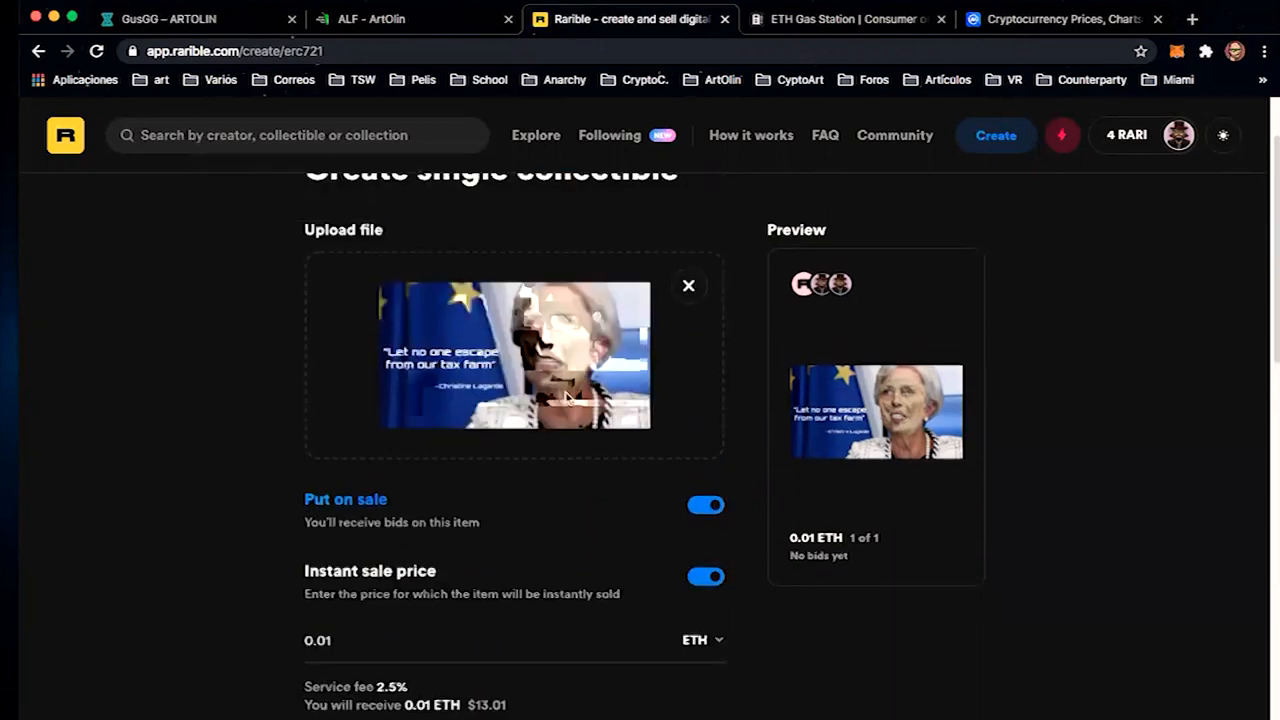
pyautogui.scroll(-8, 170, 565)
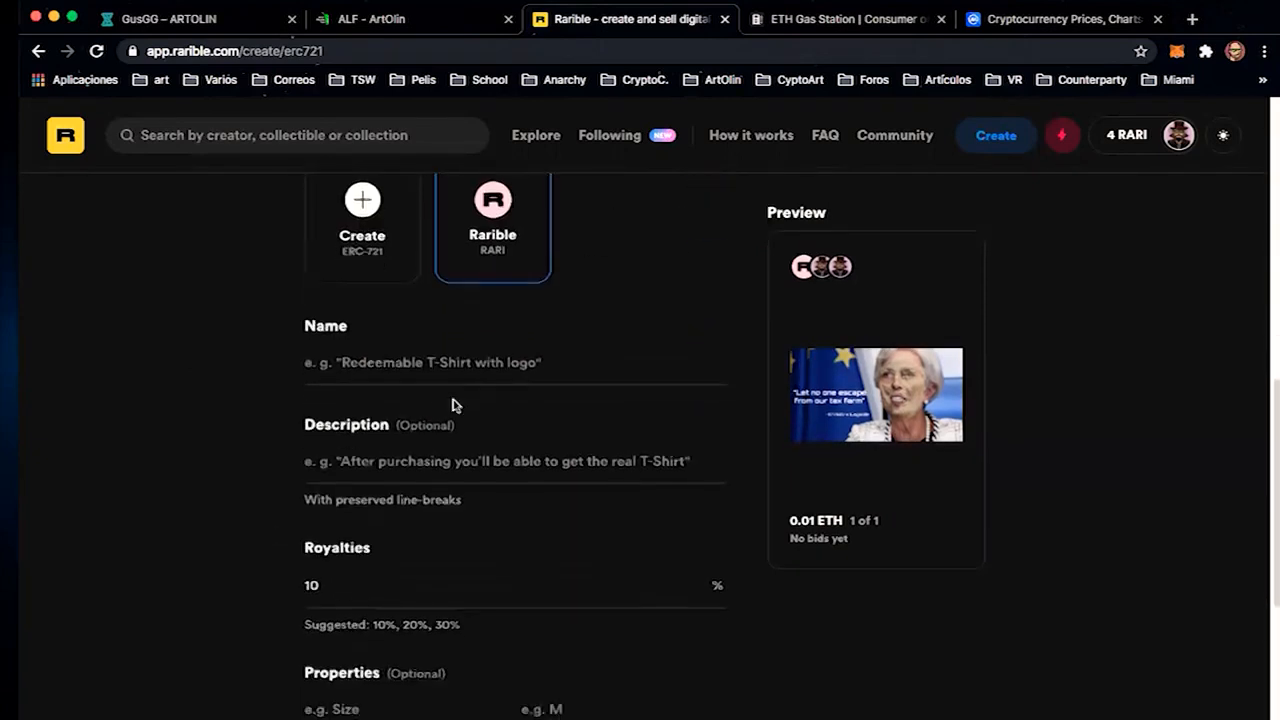
pyautogui.click(626, 384)
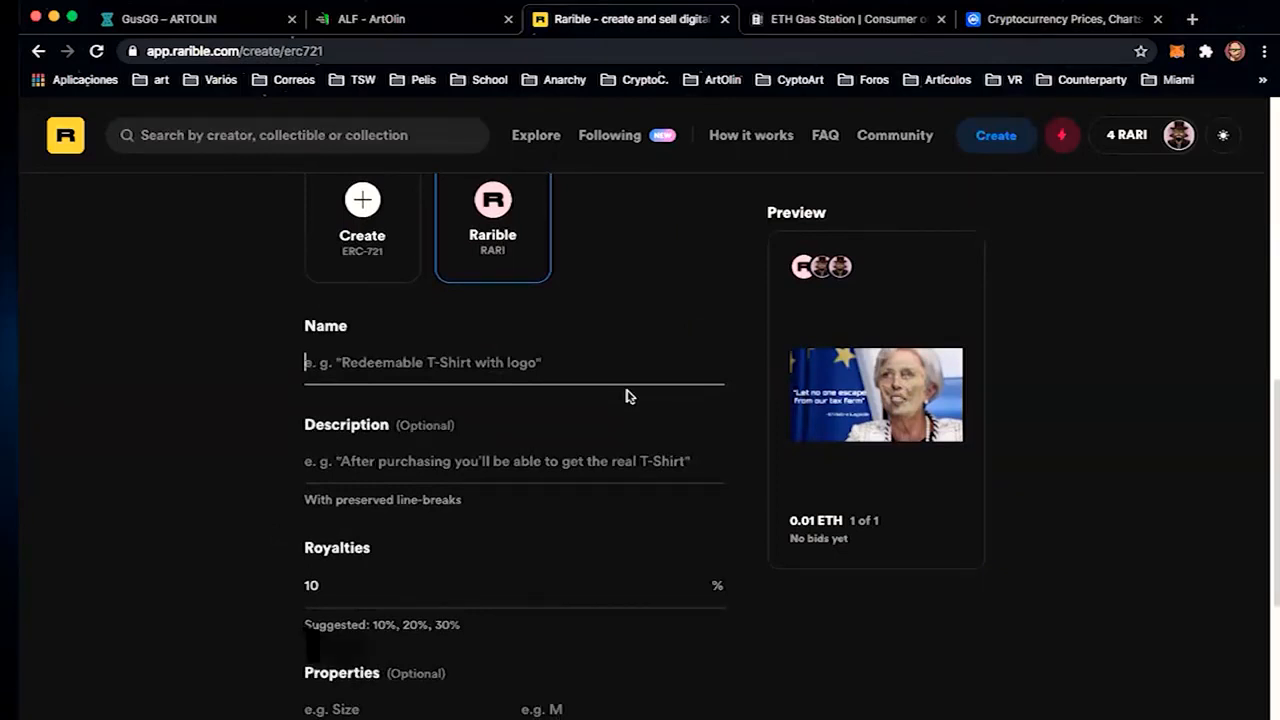
pyautogui.write('T')
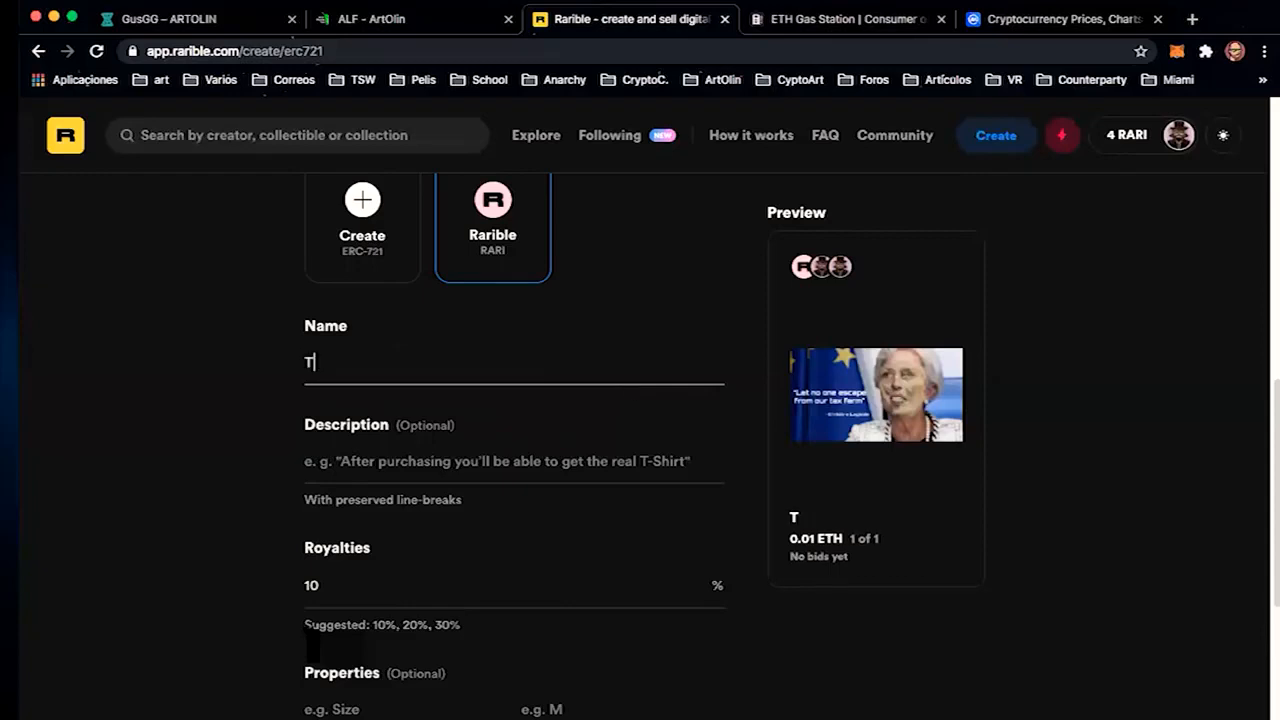
pyautogui.write('ax Farm')
# Enter "No one scapes from our TAX FARM !!!" as the collectible's description.
pyautogui.click(306, 461)
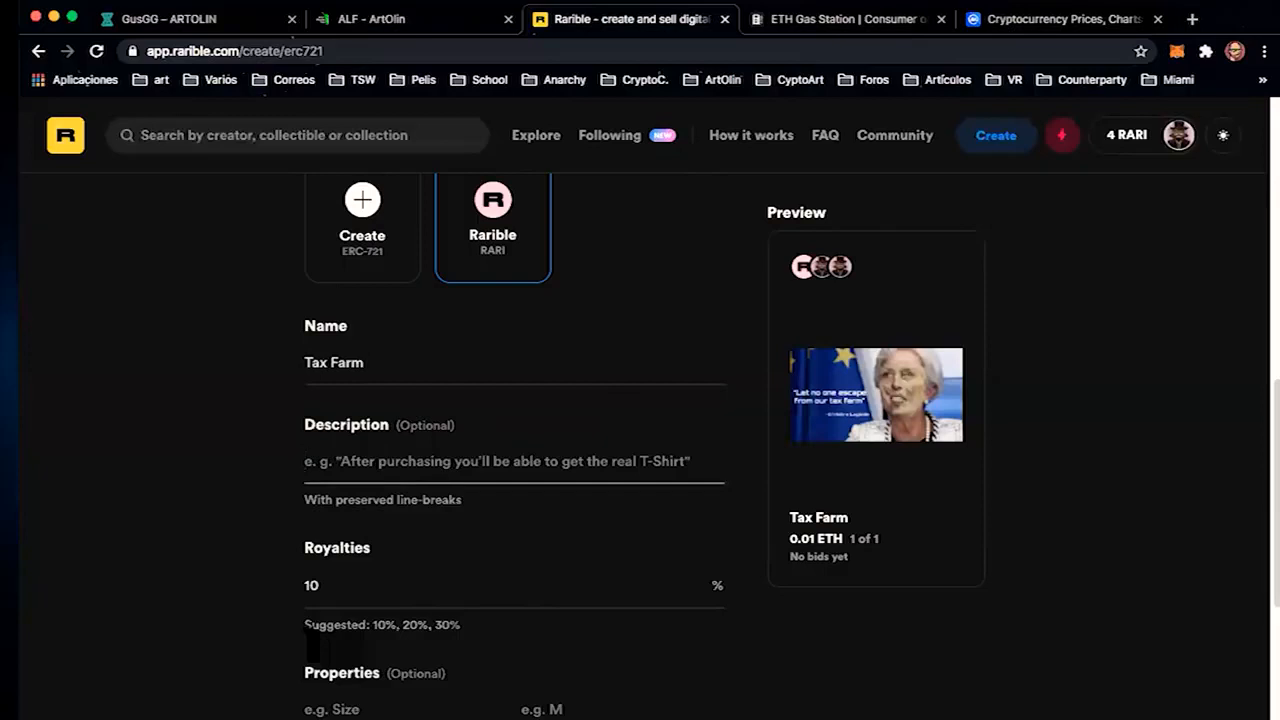
pyautogui.write('No on')
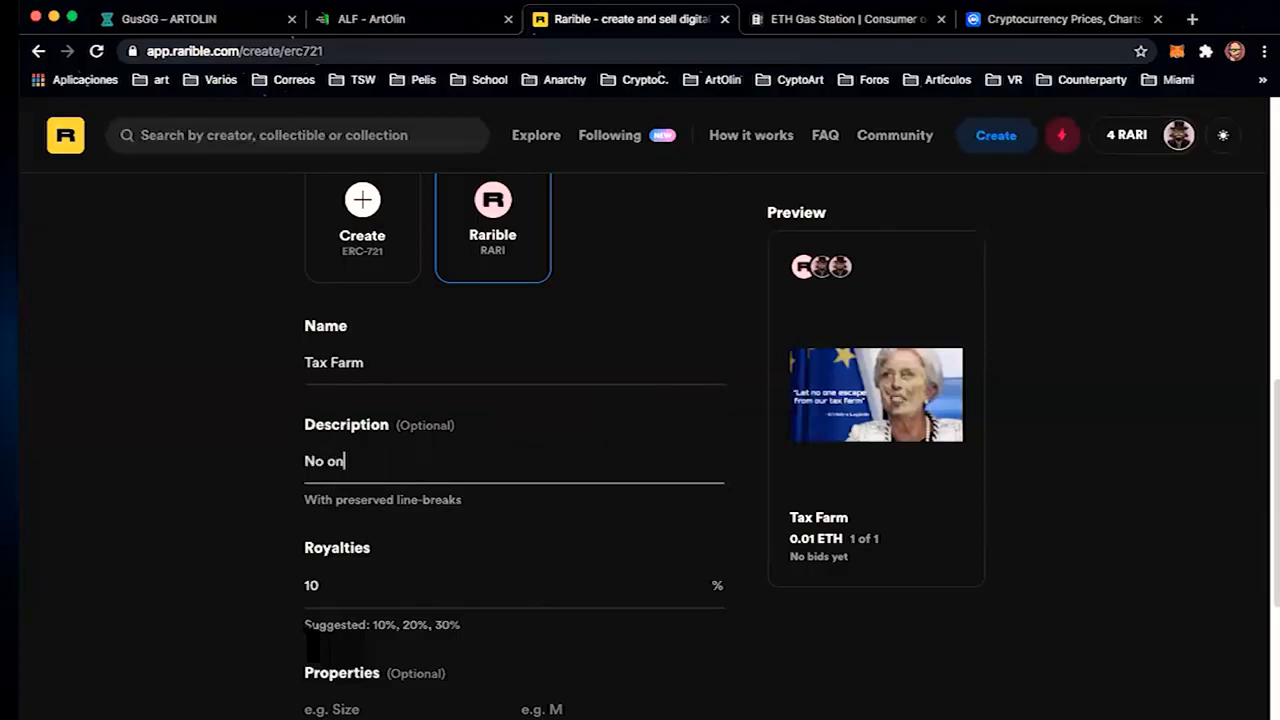
pyautogui.write('e scapes from ou')
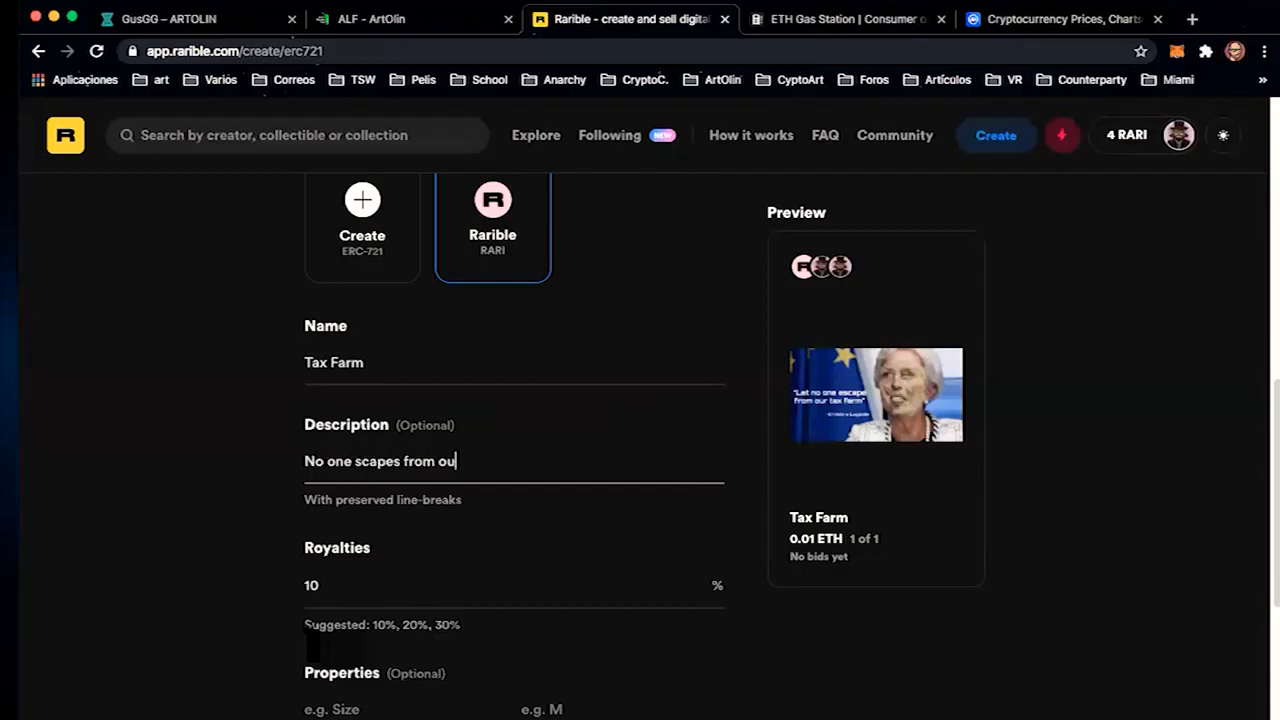
pyautogui.write('r TAX FARM !!!')
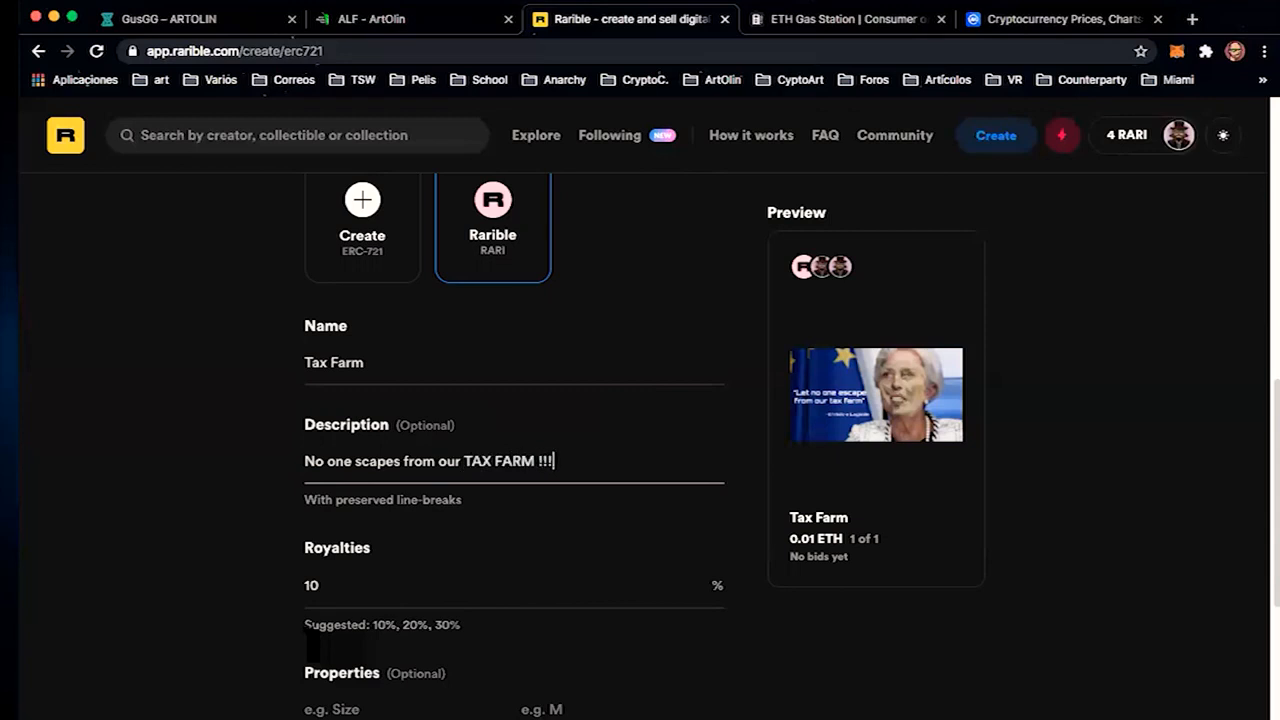
# Correct "scapes" to "Escapes" in the collectible's description.
pyautogui.hotkey('alt', 'Left')
pyautogui.hotkey('alt', 'Left')
pyautogui.hotkey('alt', 'Left')
pyautogui.hotkey('alt', 'Left')
pyautogui.press('Left')
pyautogui.press('Left')
pyautogui.press('Right')
pyautogui.press('Right')
pyautogui.press('Left')
pyautogui.press('Left')
pyautogui.press('Left')
pyautogui.press('Left')
pyautogui.press('Left')
pyautogui.press('Right')
pyautogui.write('E')
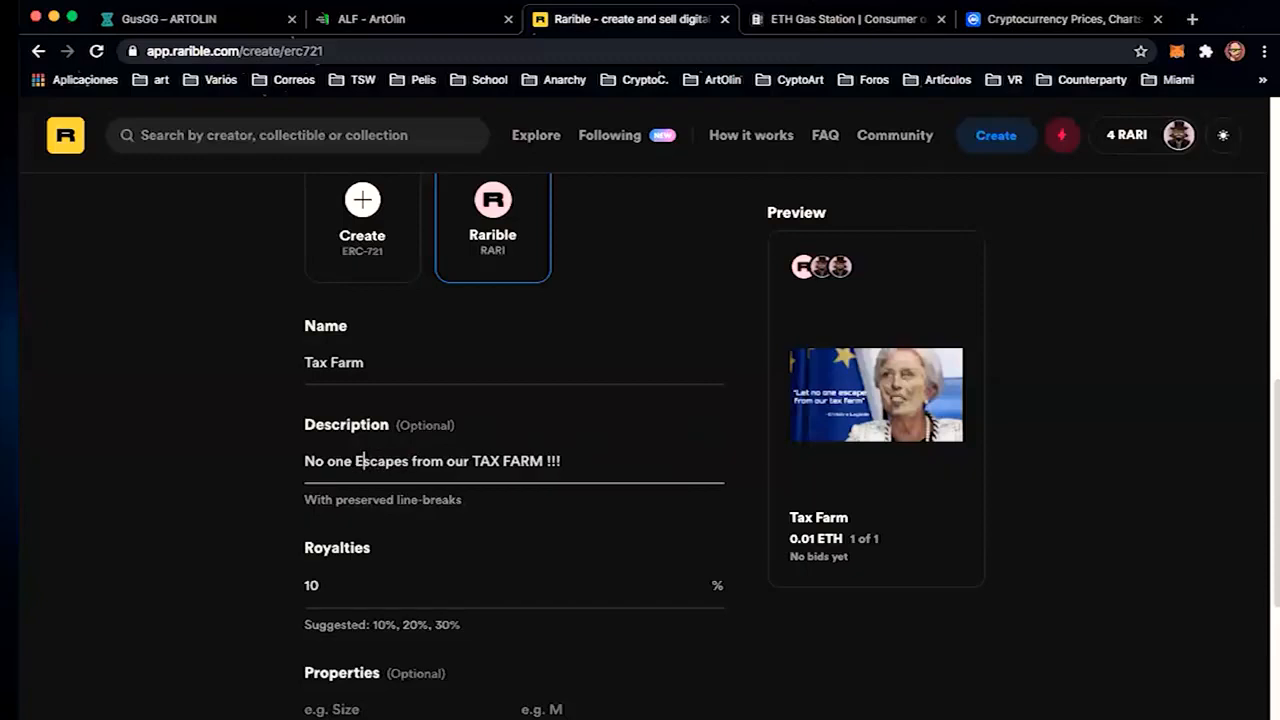
# Change "Escapes" to lowercase "escapes" in the collectible's description.
pyautogui.write('e')
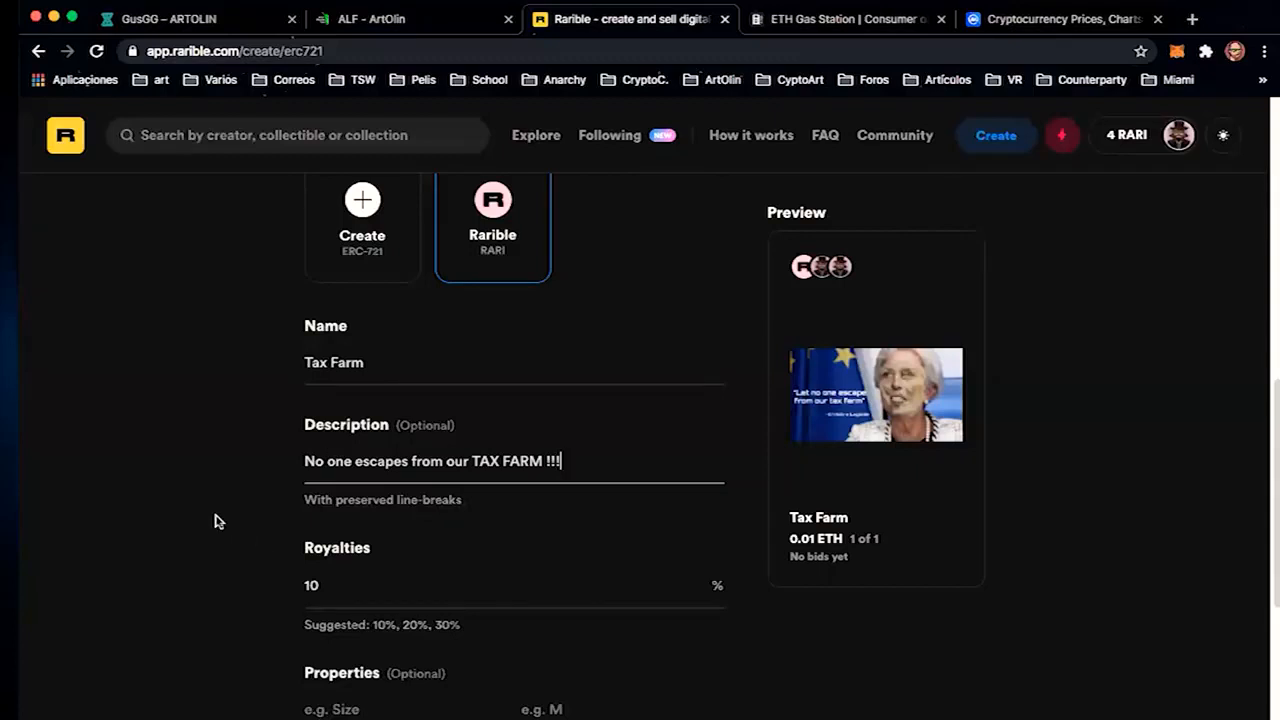
# Set the collectible's royalties to 5%.
pyautogui.scroll(-2, 214, 520)
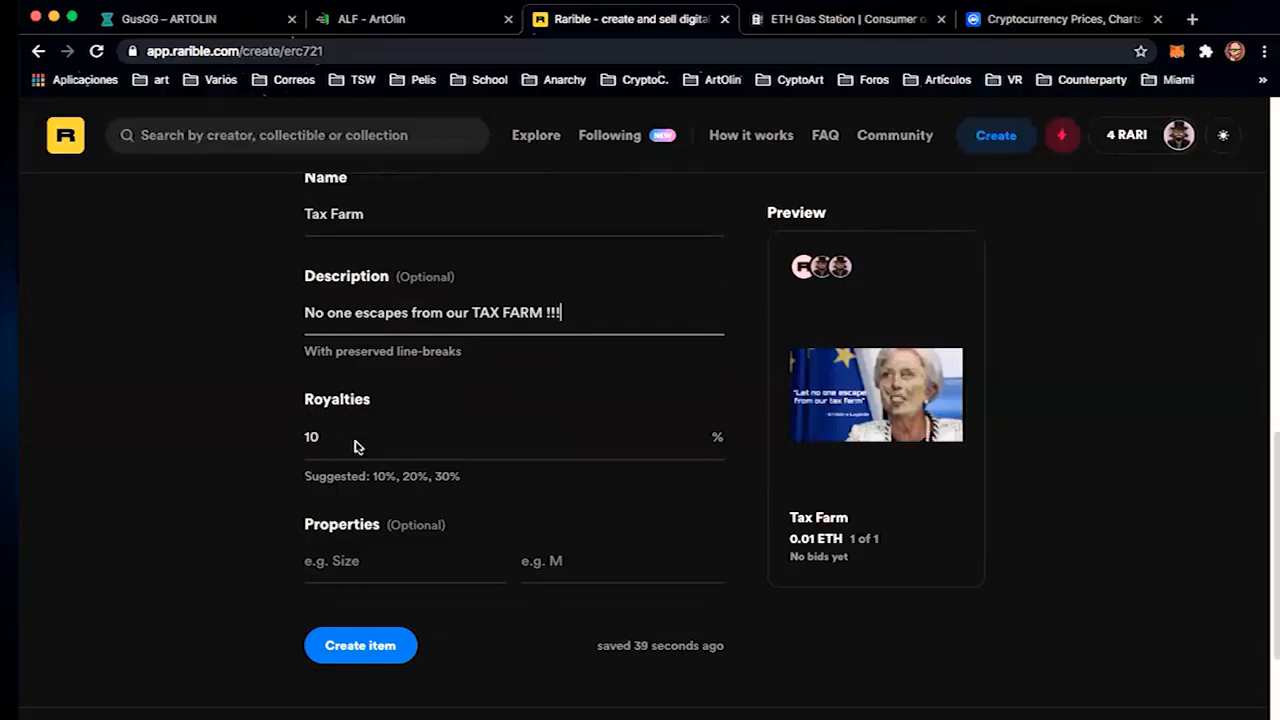
pyautogui.moveTo(331, 437); pyautogui.dragTo(223, 443)
pyautogui.write('0')
pyautogui.press('BackSpace')
pyautogui.write('50')
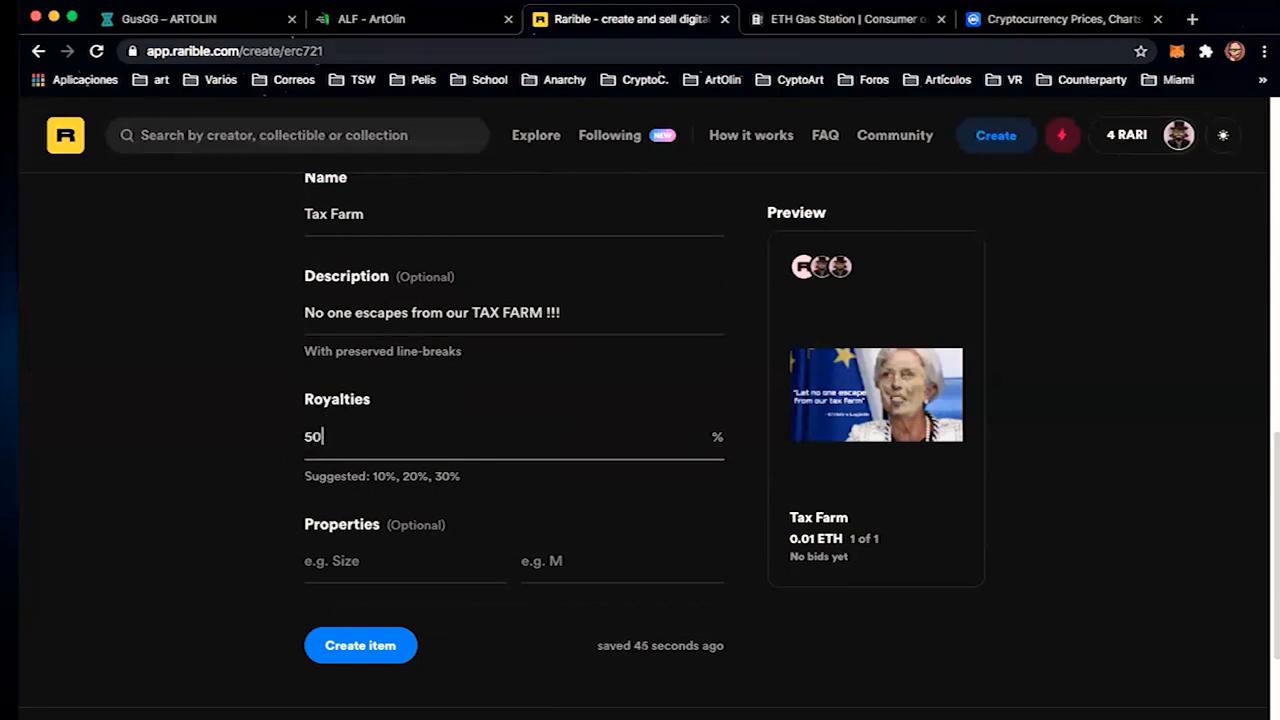
pyautogui.press('BackSpace')
pyautogui.press('BackSpace')
pyautogui.write('5')
pyautogui.click(157, 528)
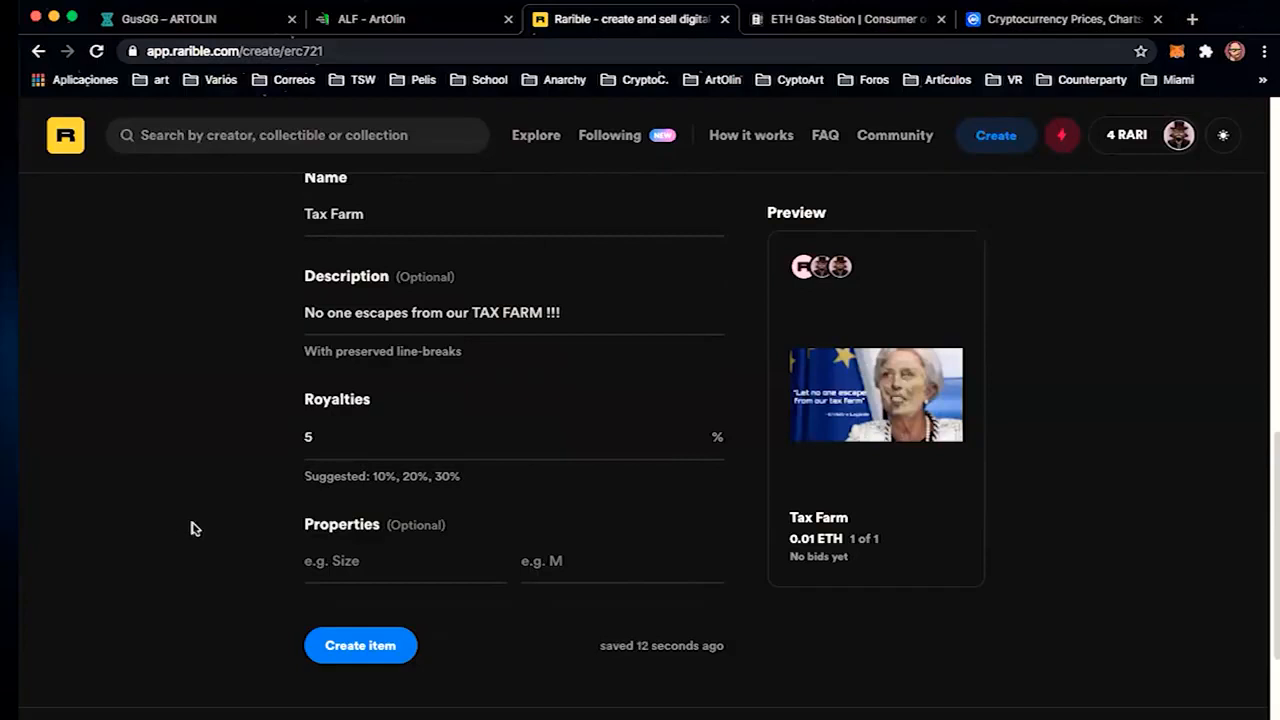
# Add a "Dankness" property with the value "90%" to the collectible.
pyautogui.scroll(-2, 191, 525)
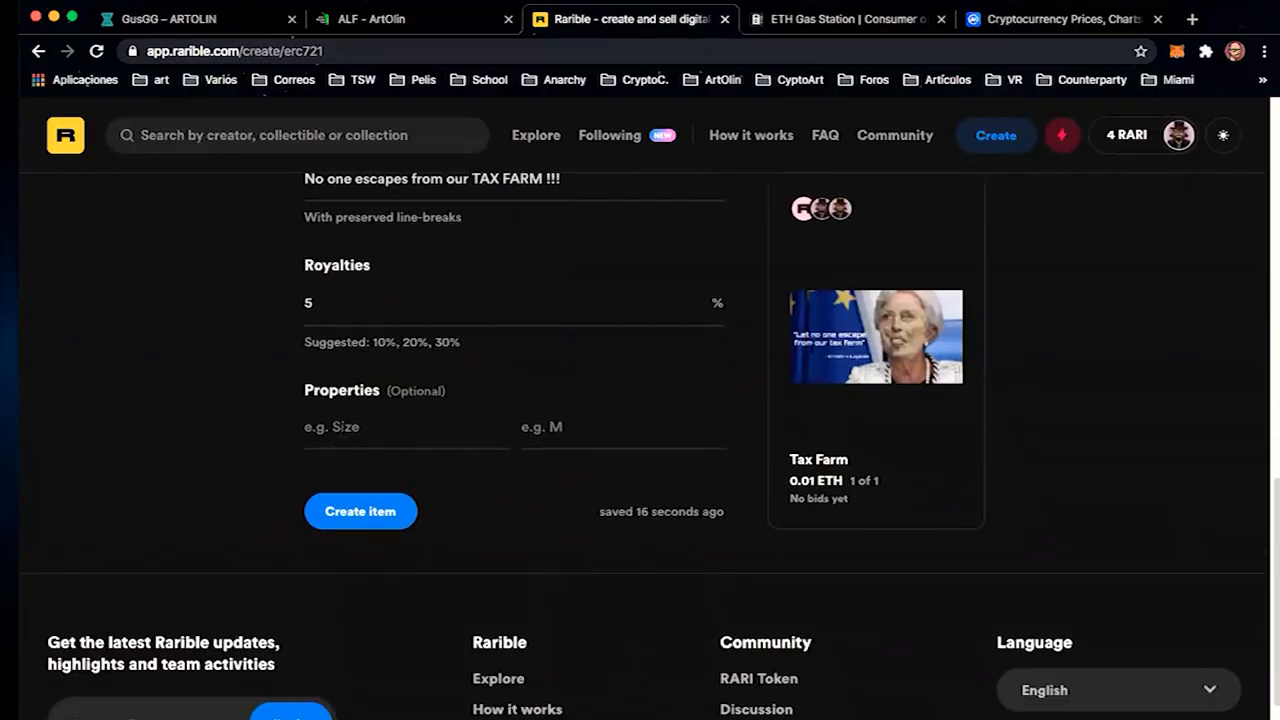
pyautogui.click(332, 426)
pyautogui.write('Dan')
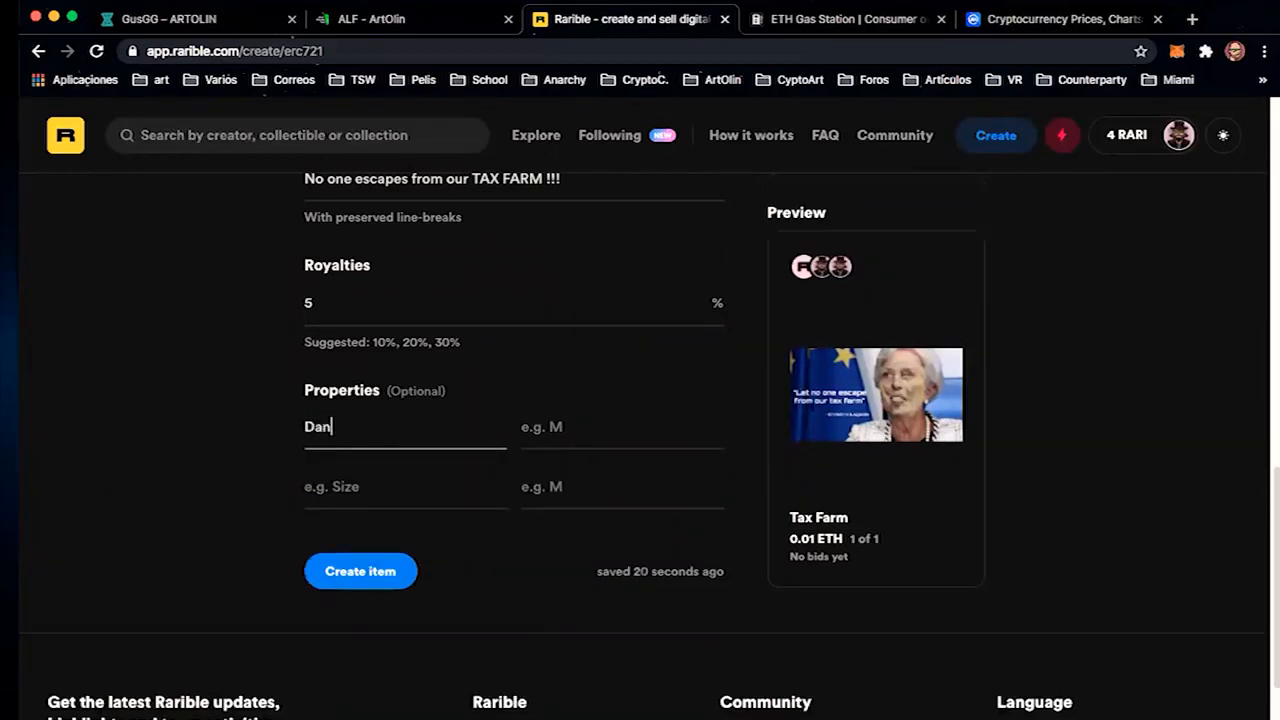
pyautogui.write('kness')
pyautogui.press('Tab')
pyautogui.write('90')
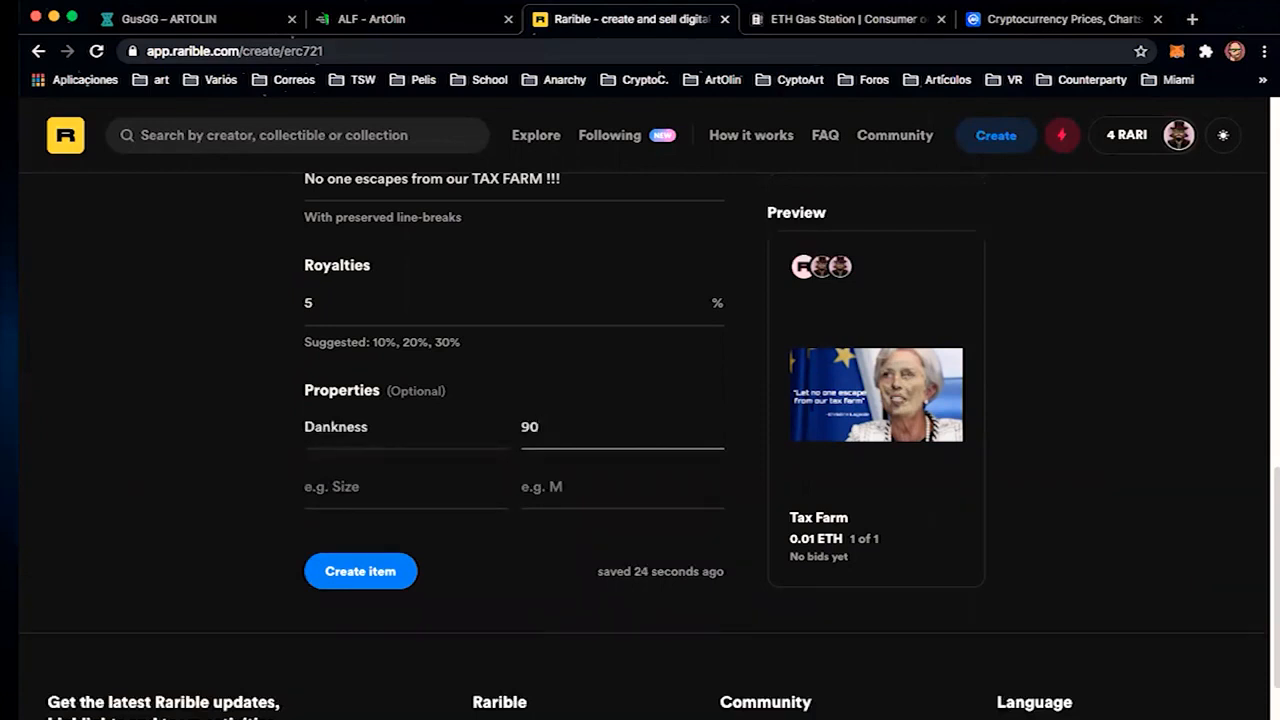
pyautogui.write('%')
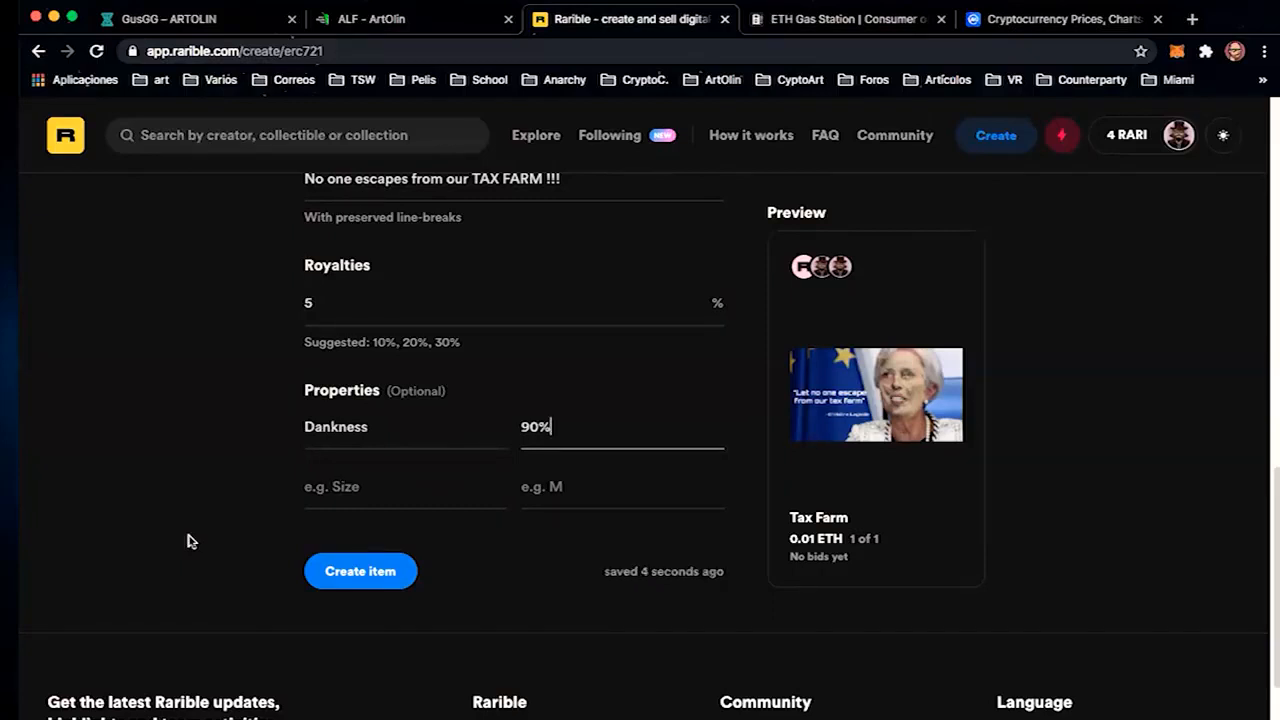
# Replace the first property with "Author" and enter the artist's name as its value.
pyautogui.doubleClick(340, 428)
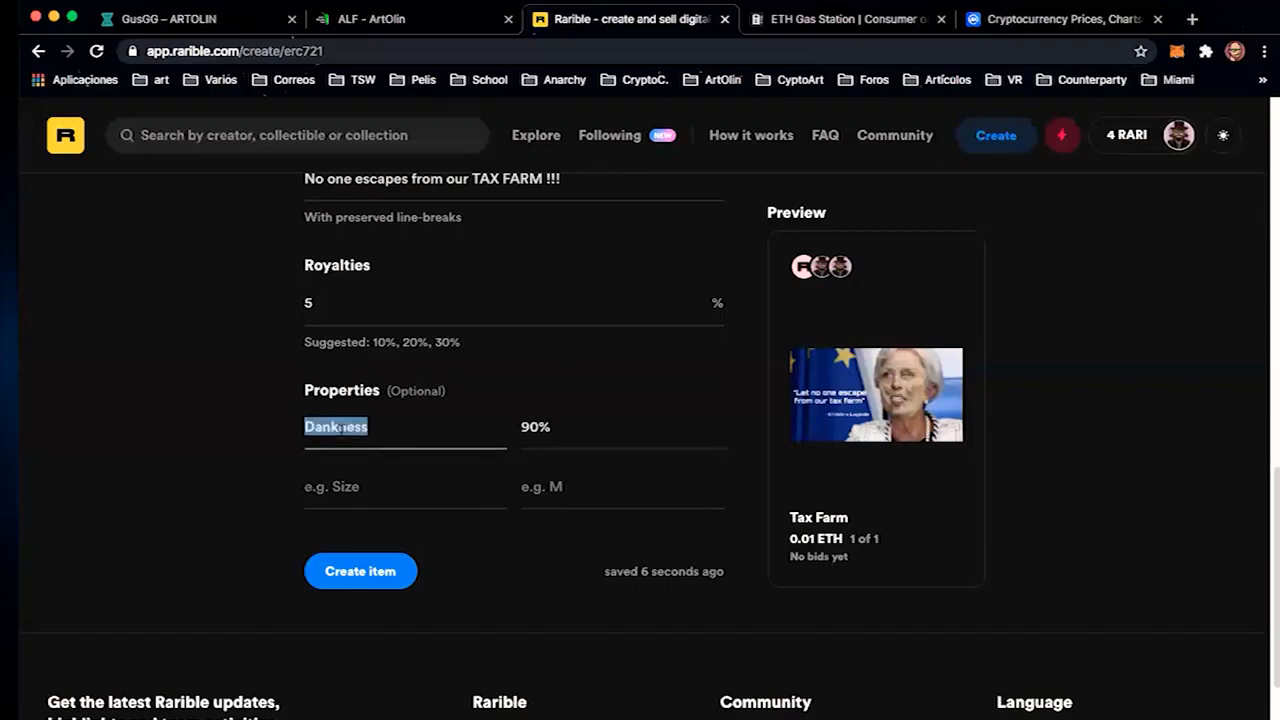
pyautogui.write('Author')
pyautogui.press('Tab')
pyautogui.write('GusGG')
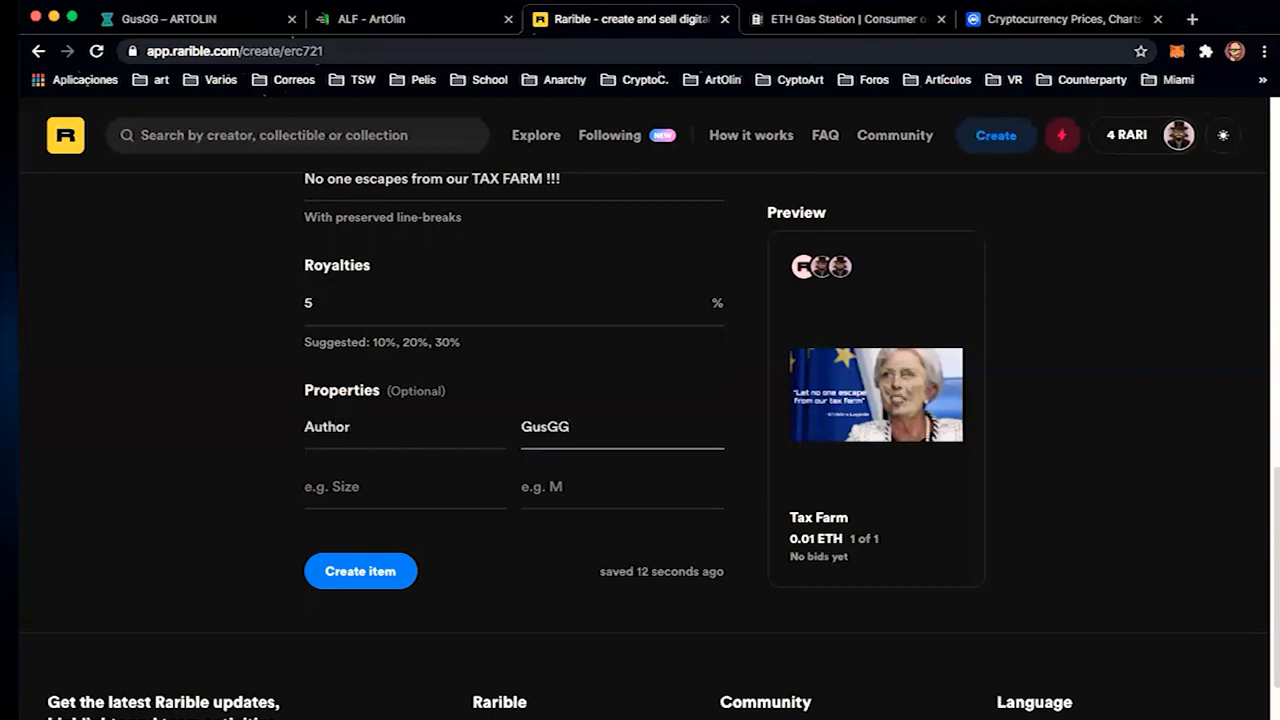
# Add a second property named "Year" with the value "2021".
pyautogui.press('Tab')
pyautogui.write('Year')
pyautogui.press('Tab')
pyautogui.write('2021')
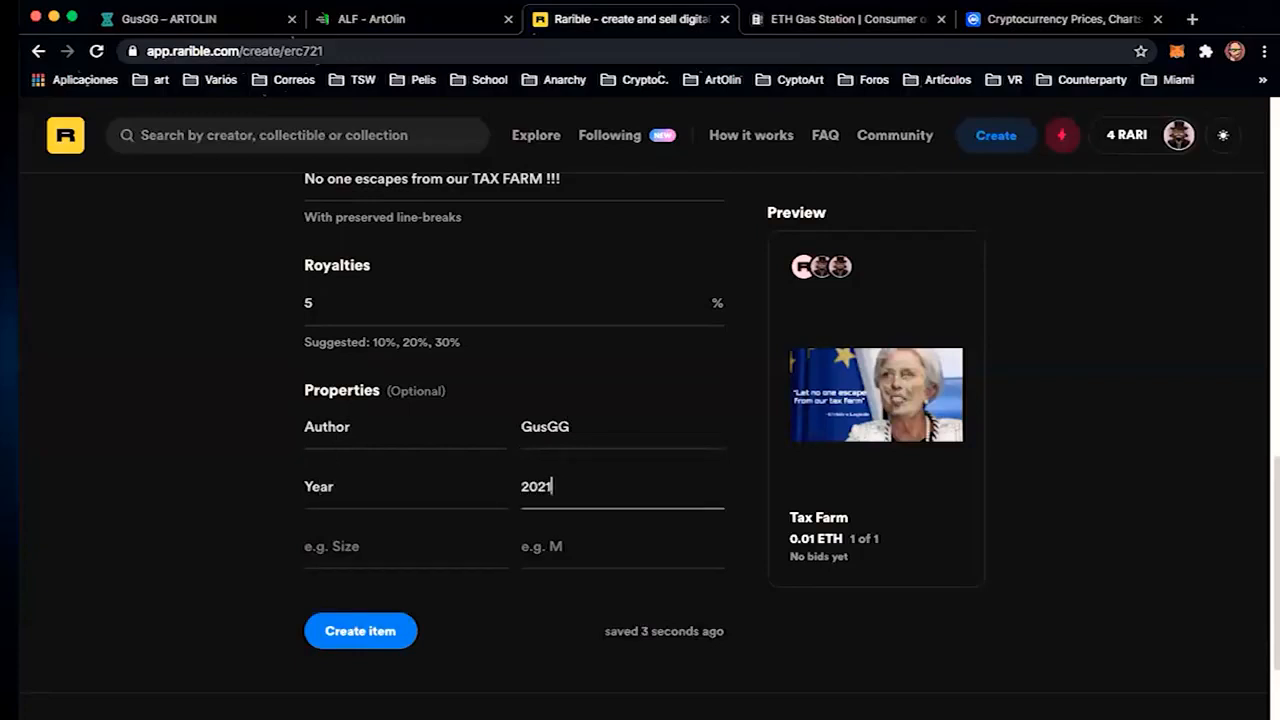
# Add a third property named "Technique" with the value "Digifile".
pyautogui.press('Tab')
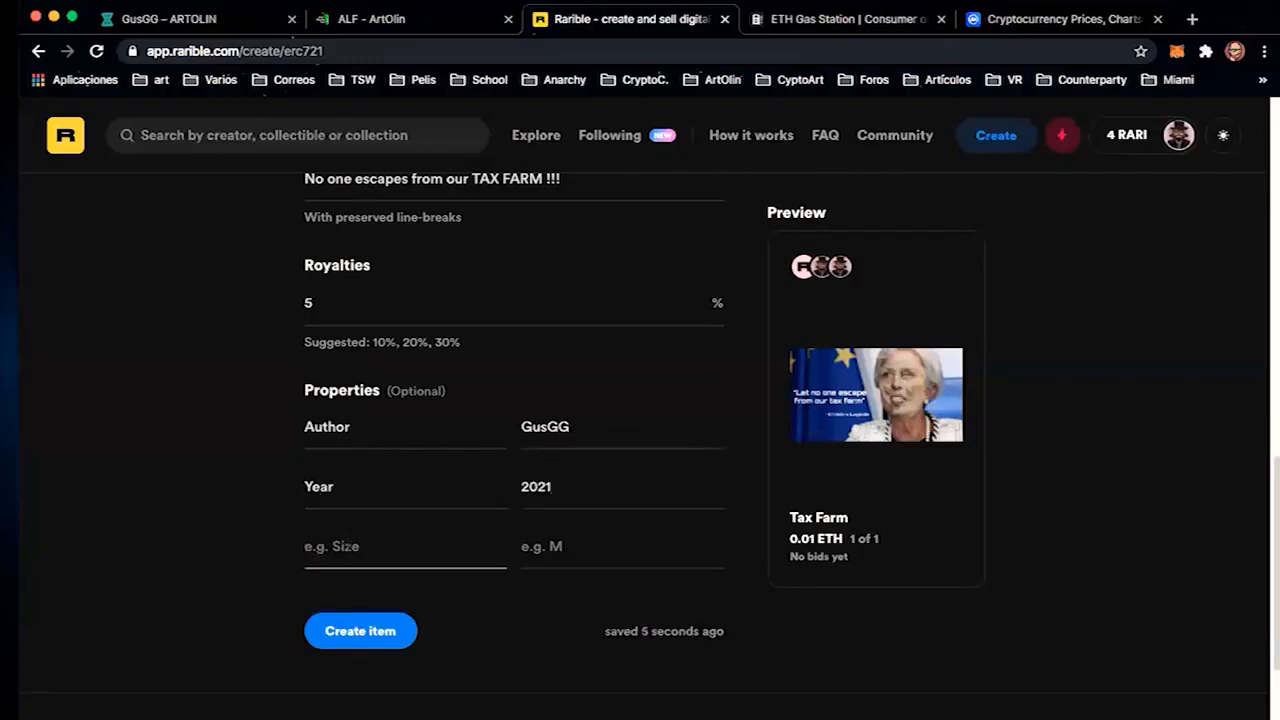
pyautogui.write('Technique')
pyautogui.press('Tab')
pyautogui.write('Digi')
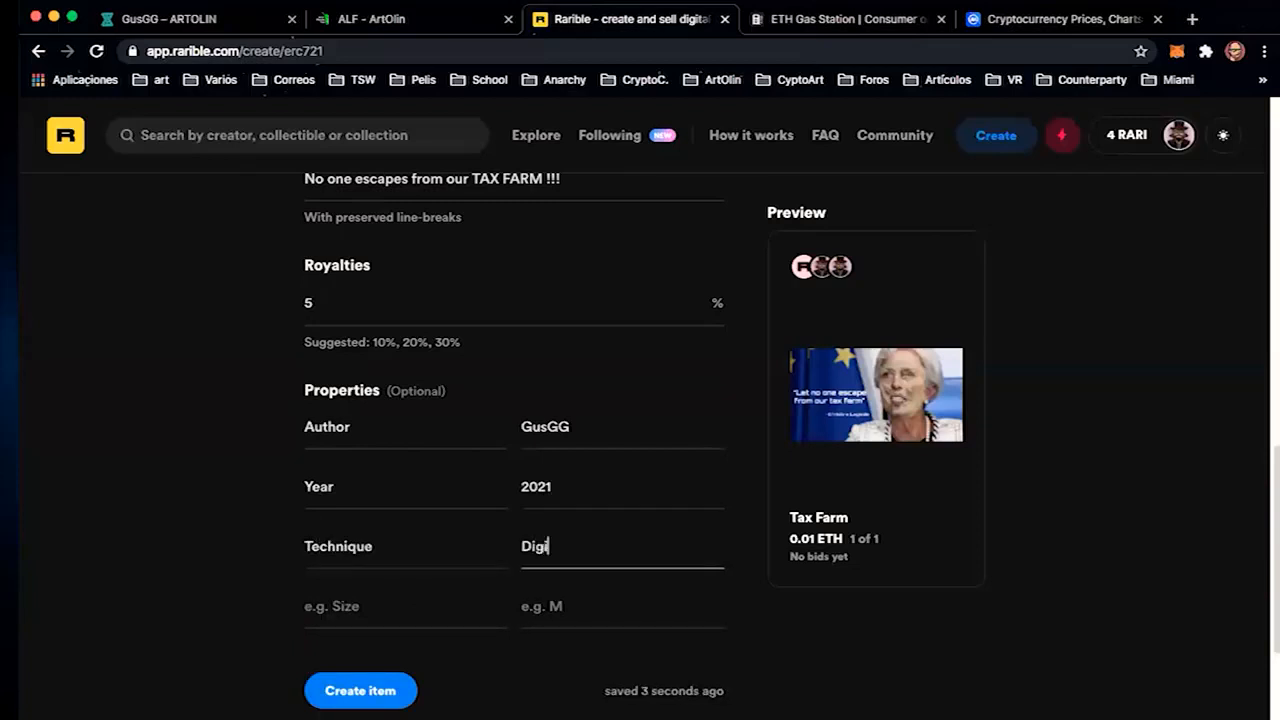
pyautogui.write('file')
# Review the whole collectible form, from the uploaded image and sale price to the collection, royalties and properties.
pyautogui.scroll(-2, 229, 592)
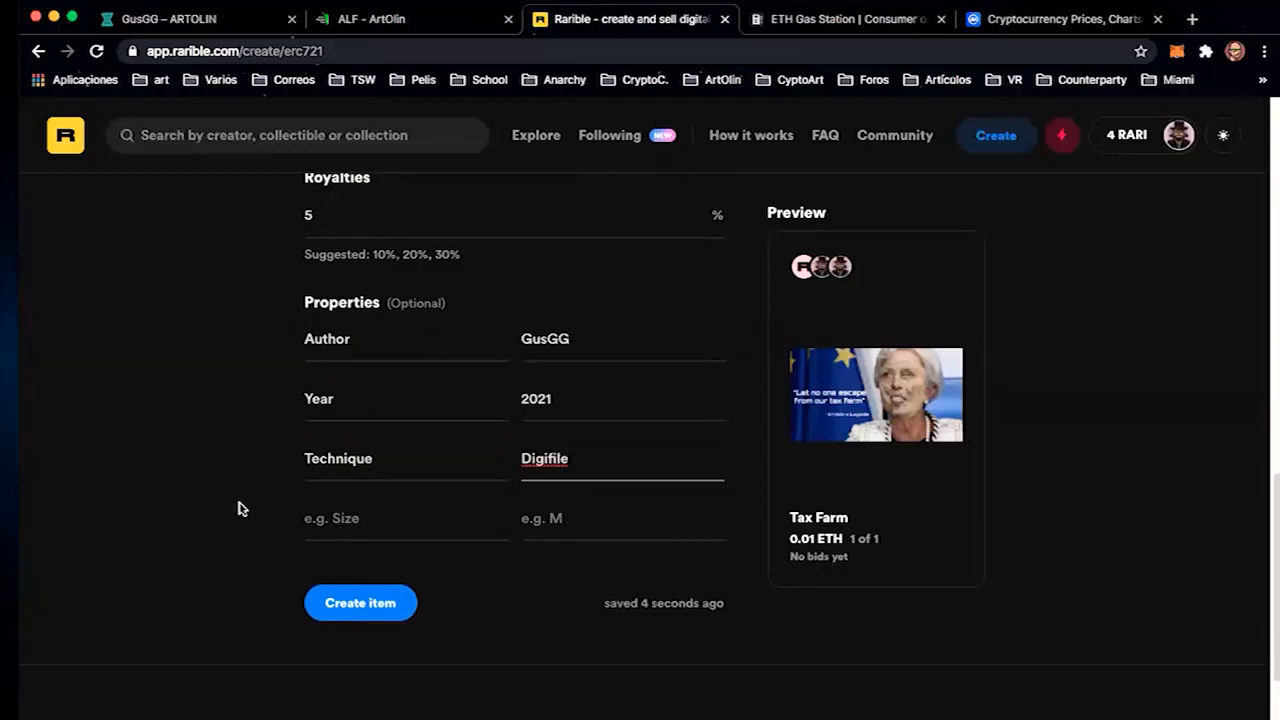
pyautogui.scroll(10, 238, 509)
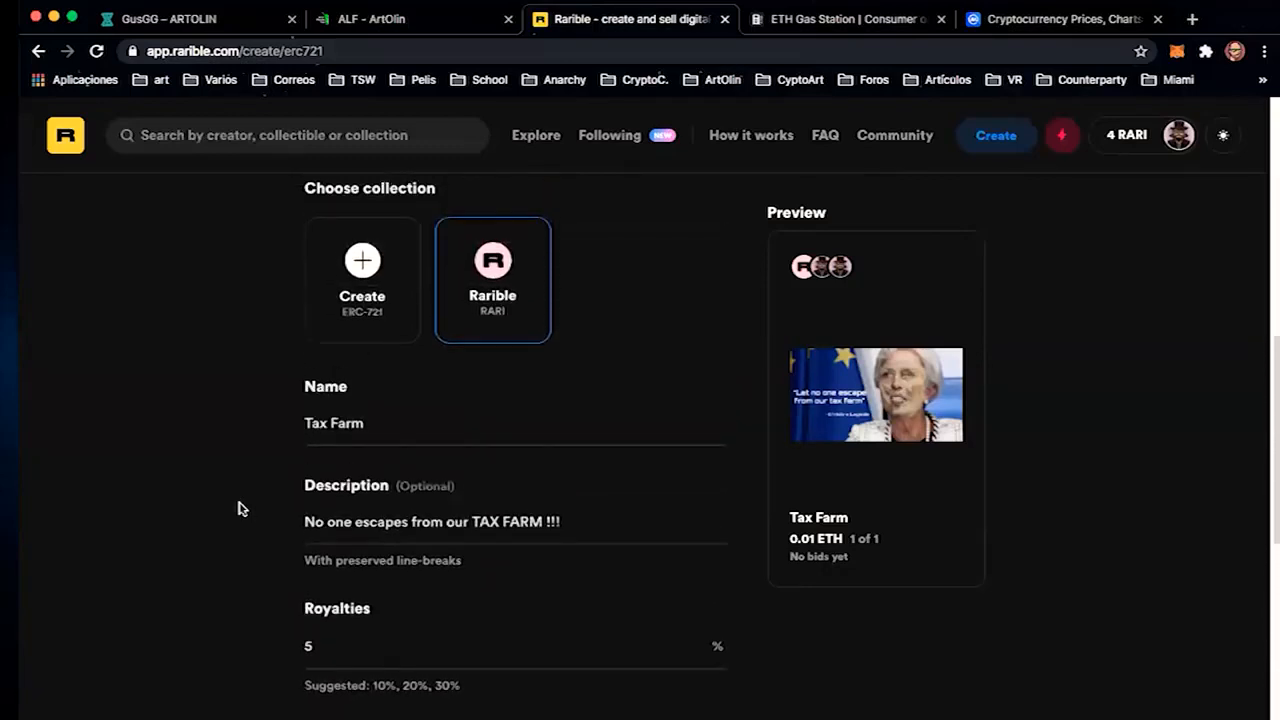
pyautogui.scroll(2, 238, 509)
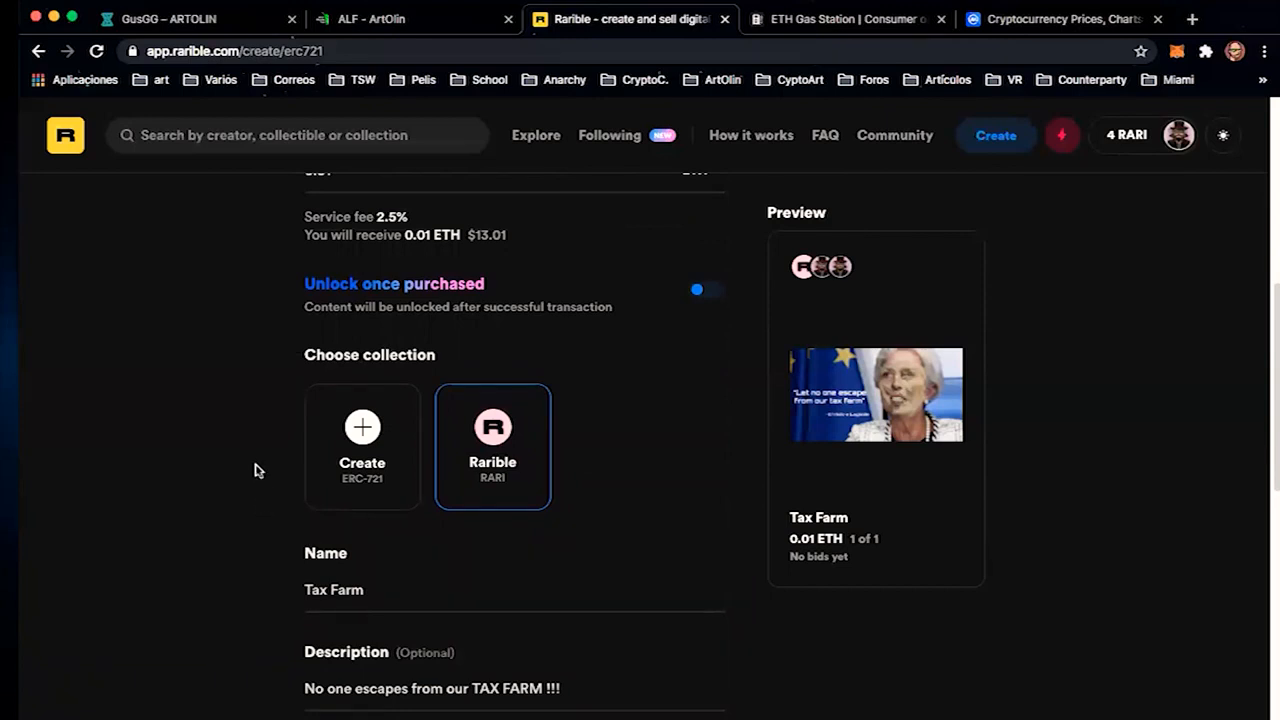
pyautogui.scroll(5, 222, 468)
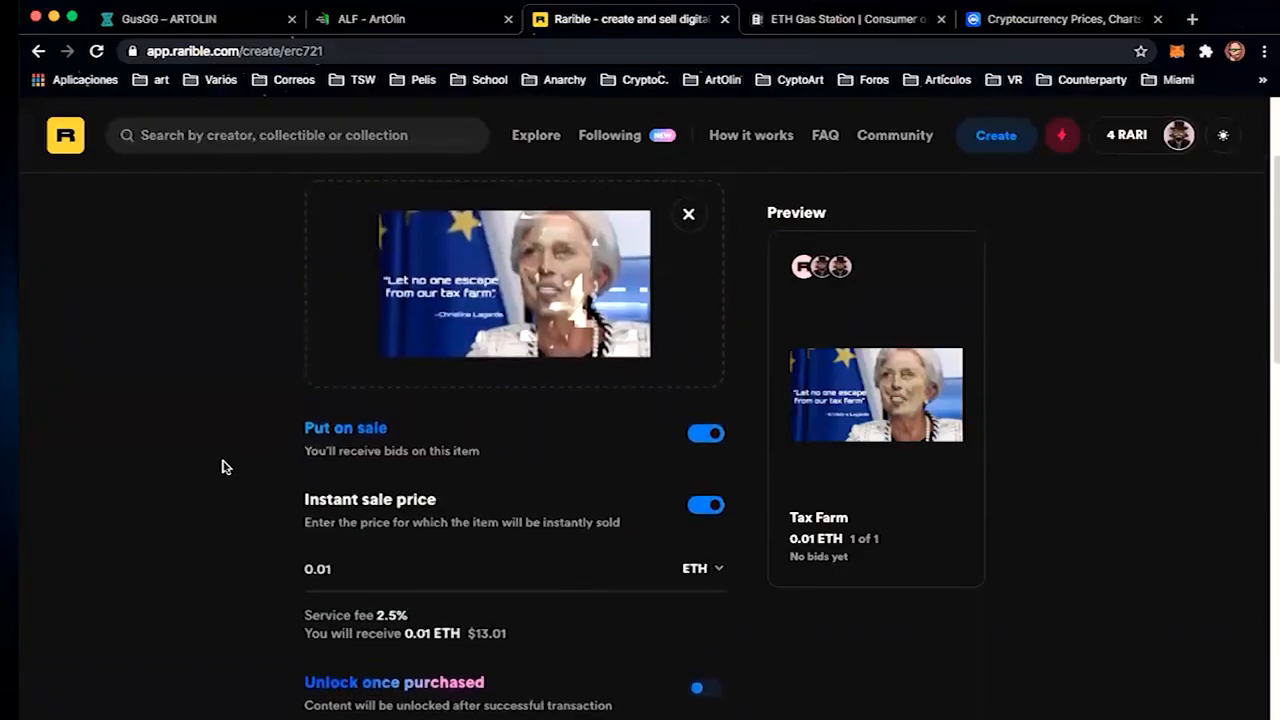
pyautogui.scroll(-5, 222, 466)
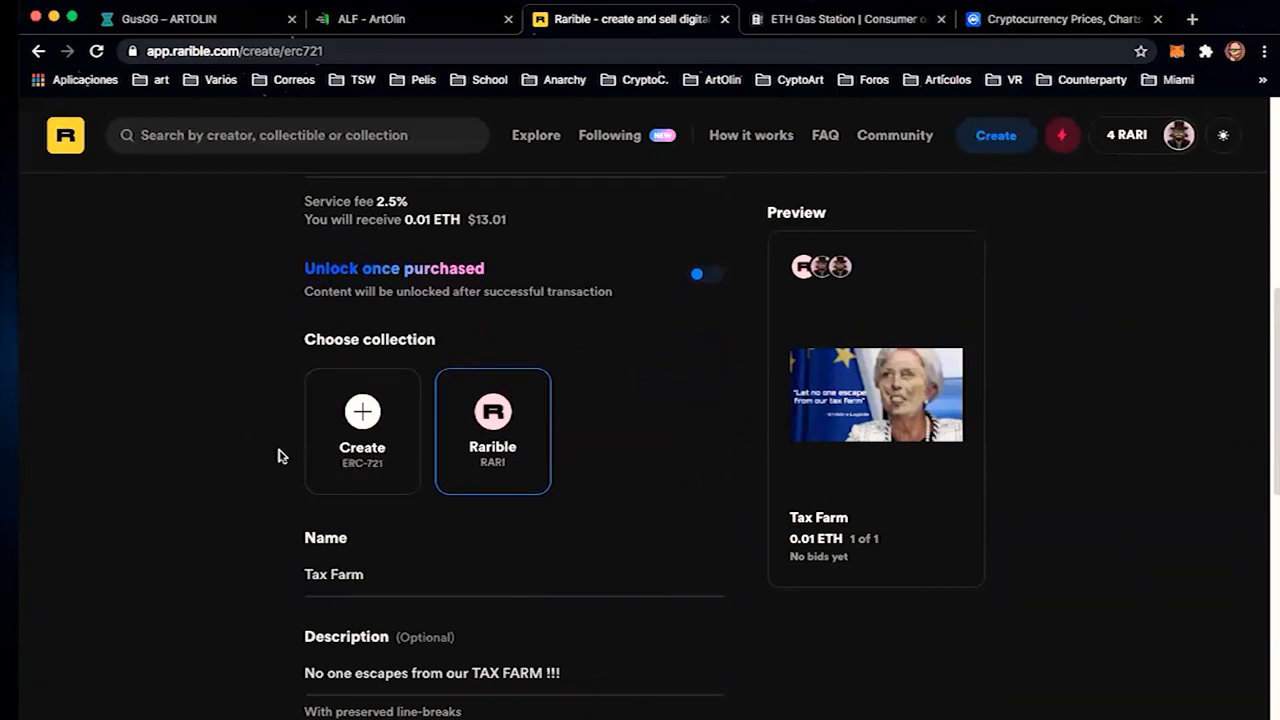
pyautogui.scroll(6, 279, 452)
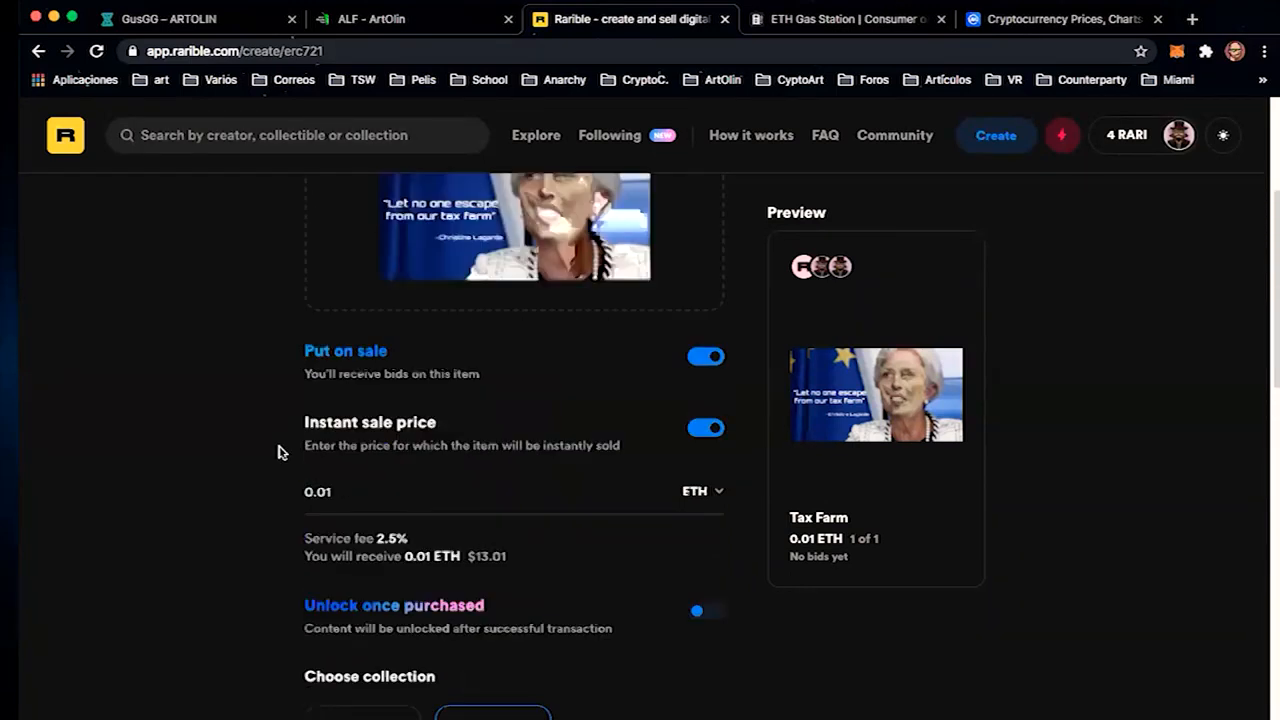
pyautogui.scroll(-1, 280, 450)
pyautogui.scroll(2, 309, 360)
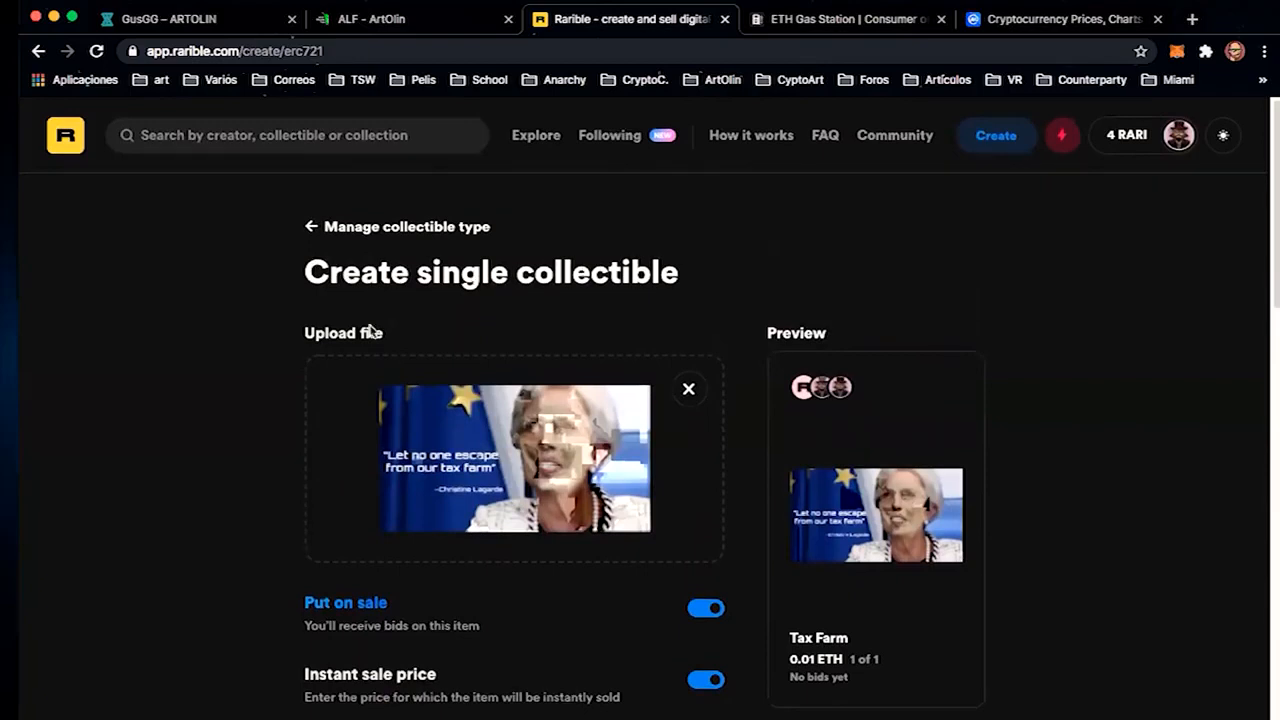
pyautogui.scroll(-5, 217, 474)
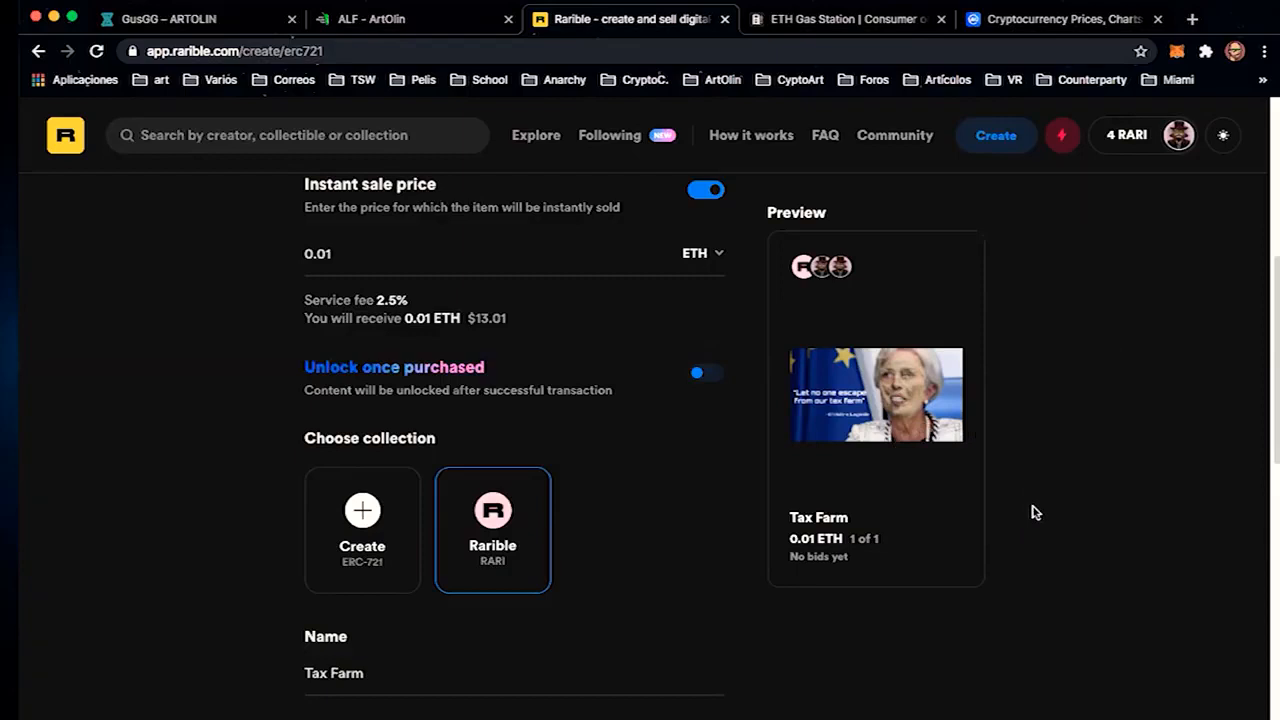
pyautogui.scroll(-5, 1037, 518)
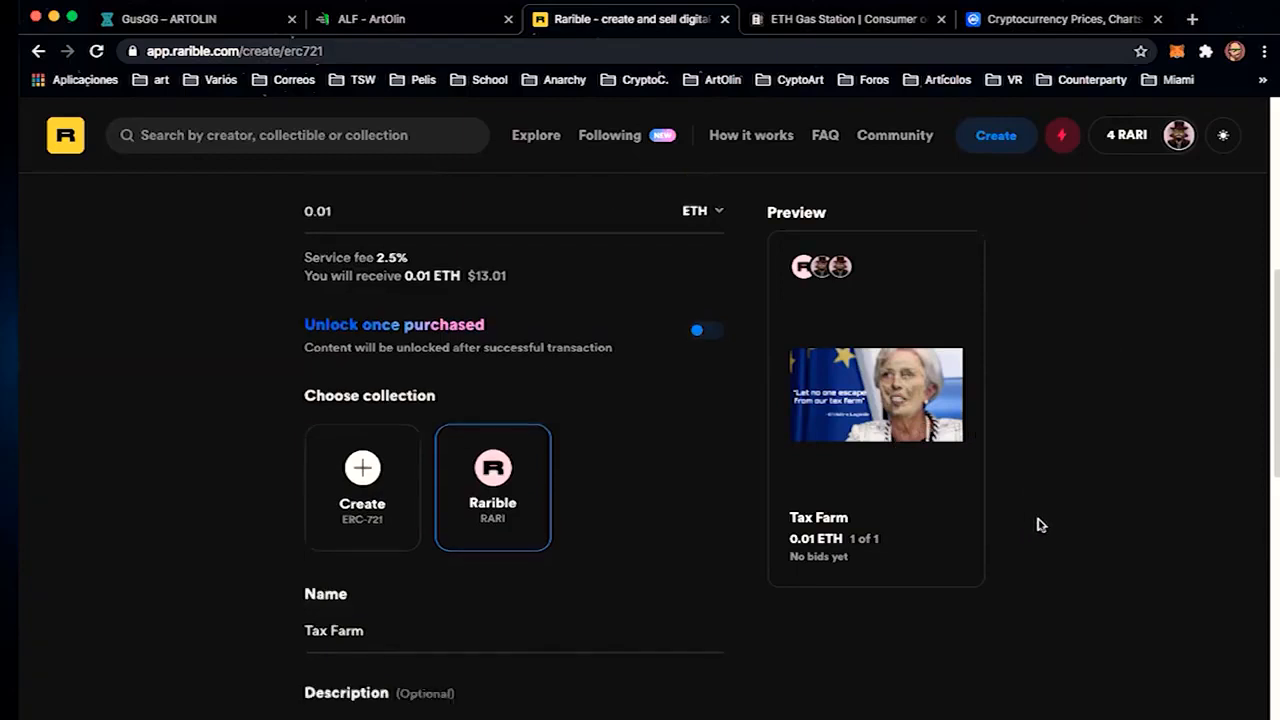
pyautogui.scroll(-5, 1037, 524)
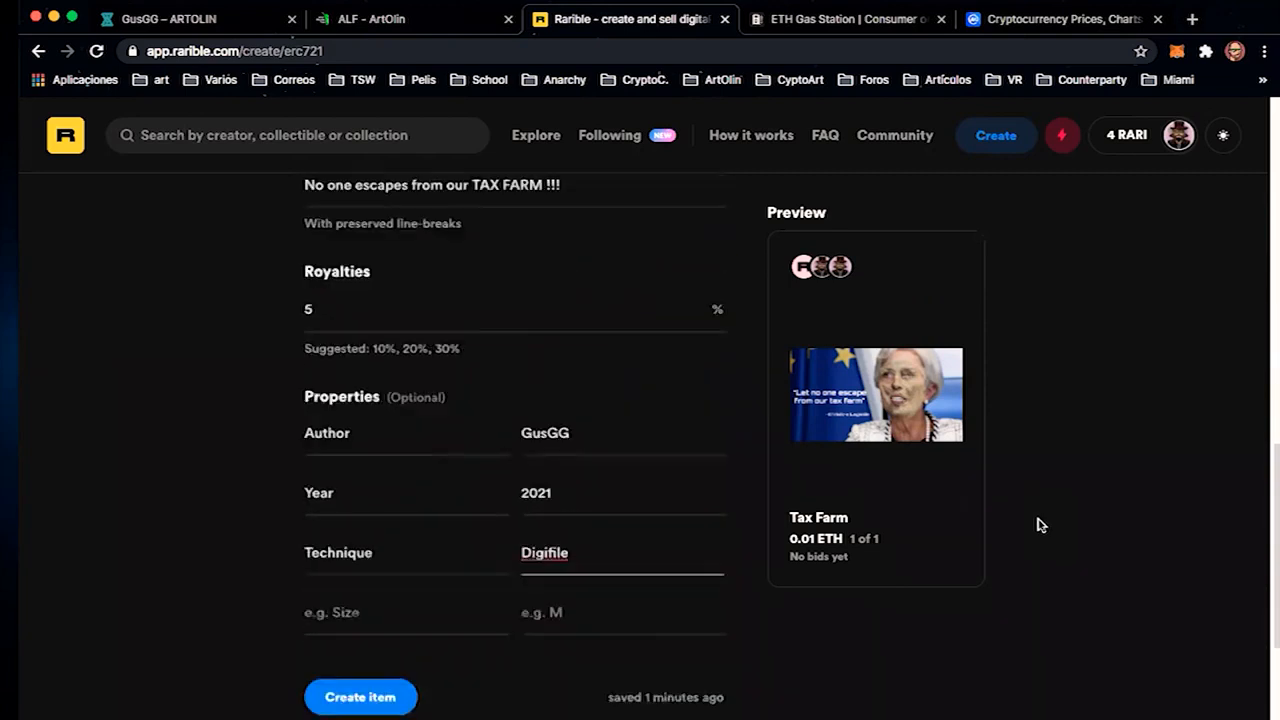
pyautogui.scroll(-2, 1037, 524)
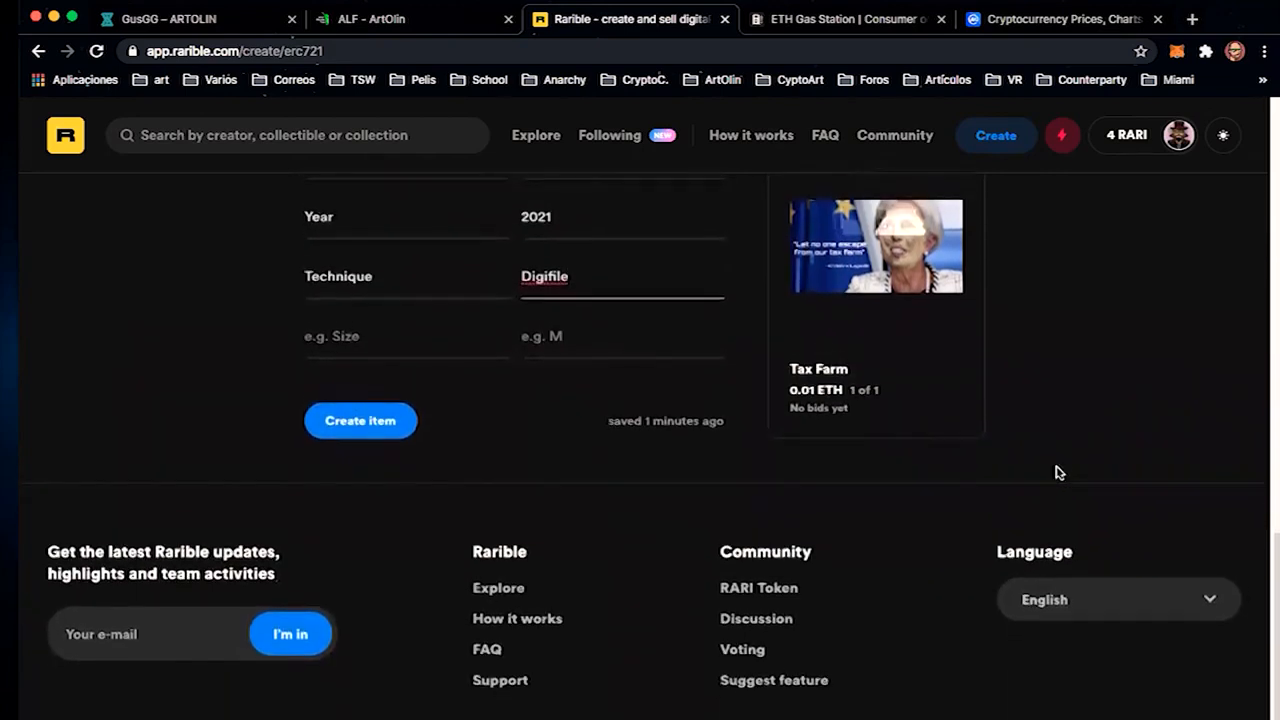
pyautogui.scroll(3, 1060, 465)
pyautogui.scroll(10, 1060, 465)
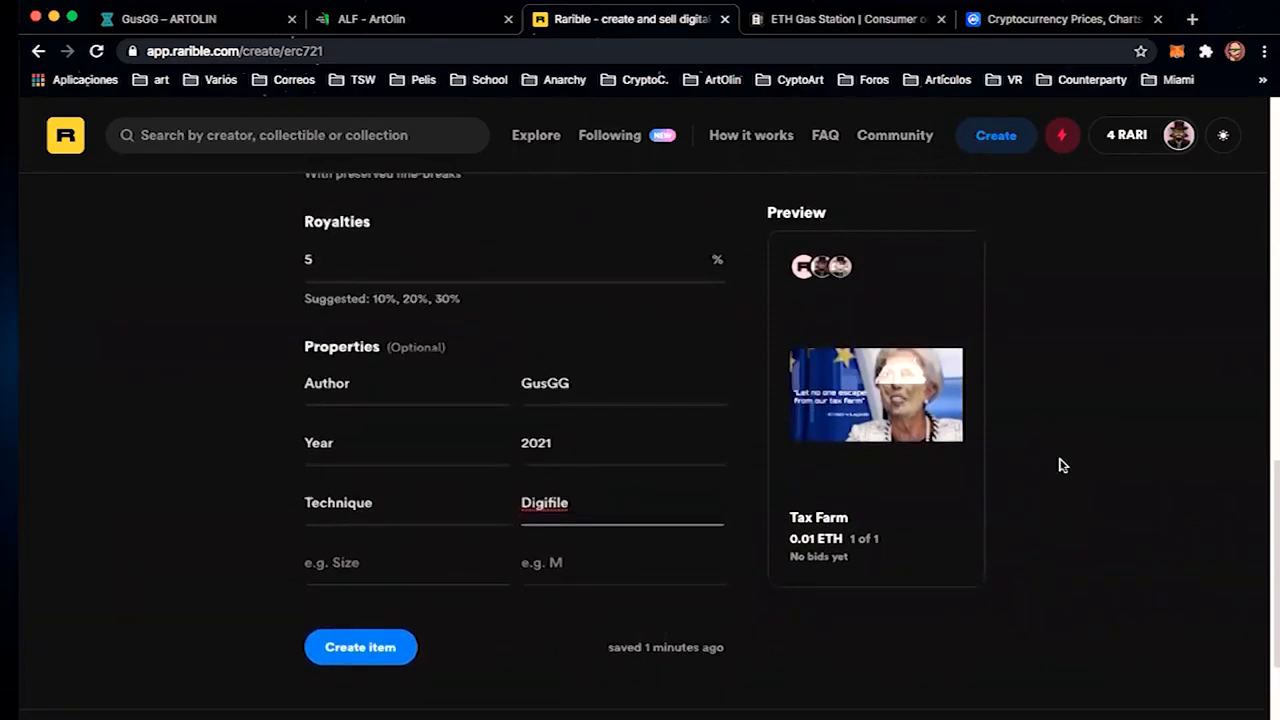
pyautogui.scroll(5, 1062, 465)
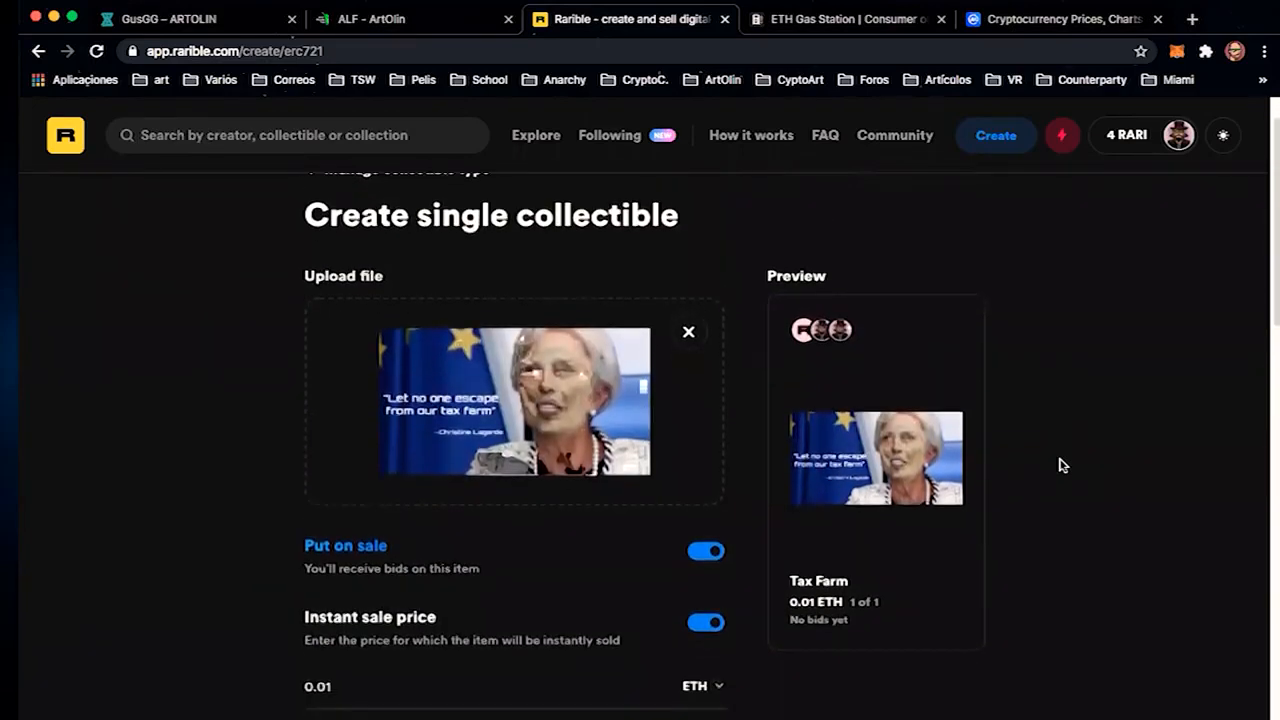
# Create the item from the completed form and start minting its token.
pyautogui.scroll(-5, 1062, 465)
pyautogui.scroll(-12, 1062, 465)
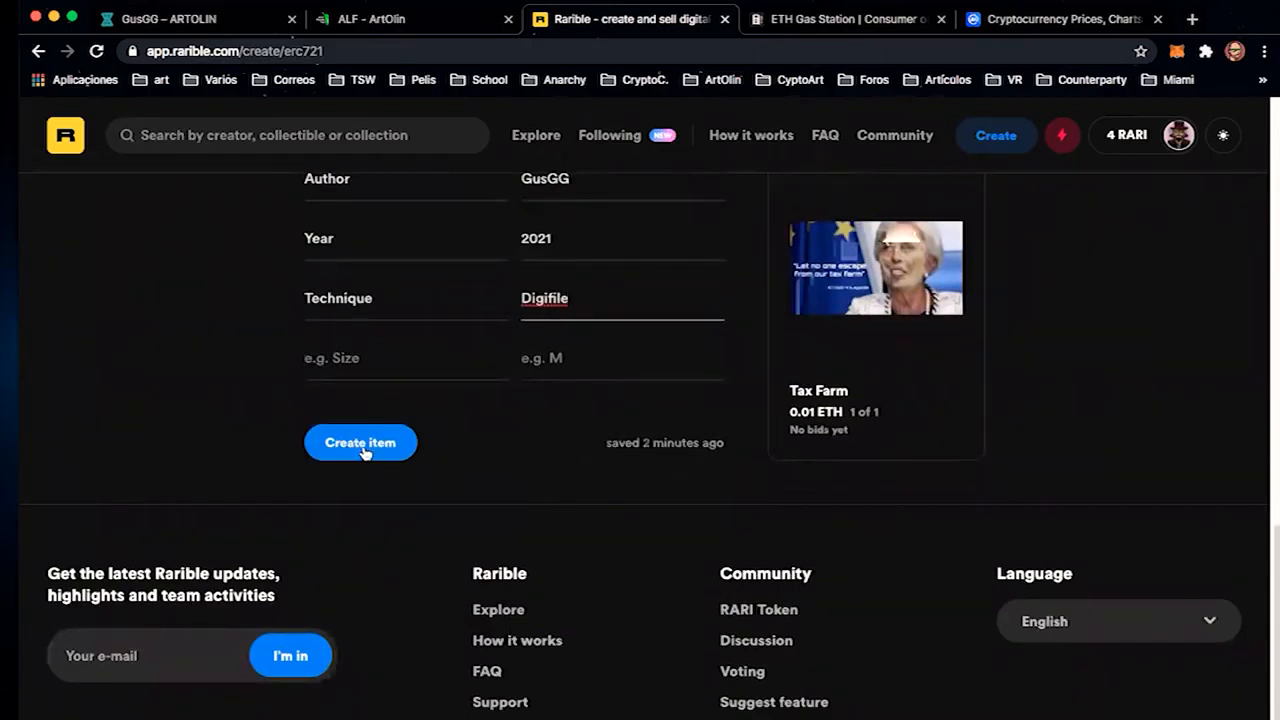
pyautogui.click(362, 450)
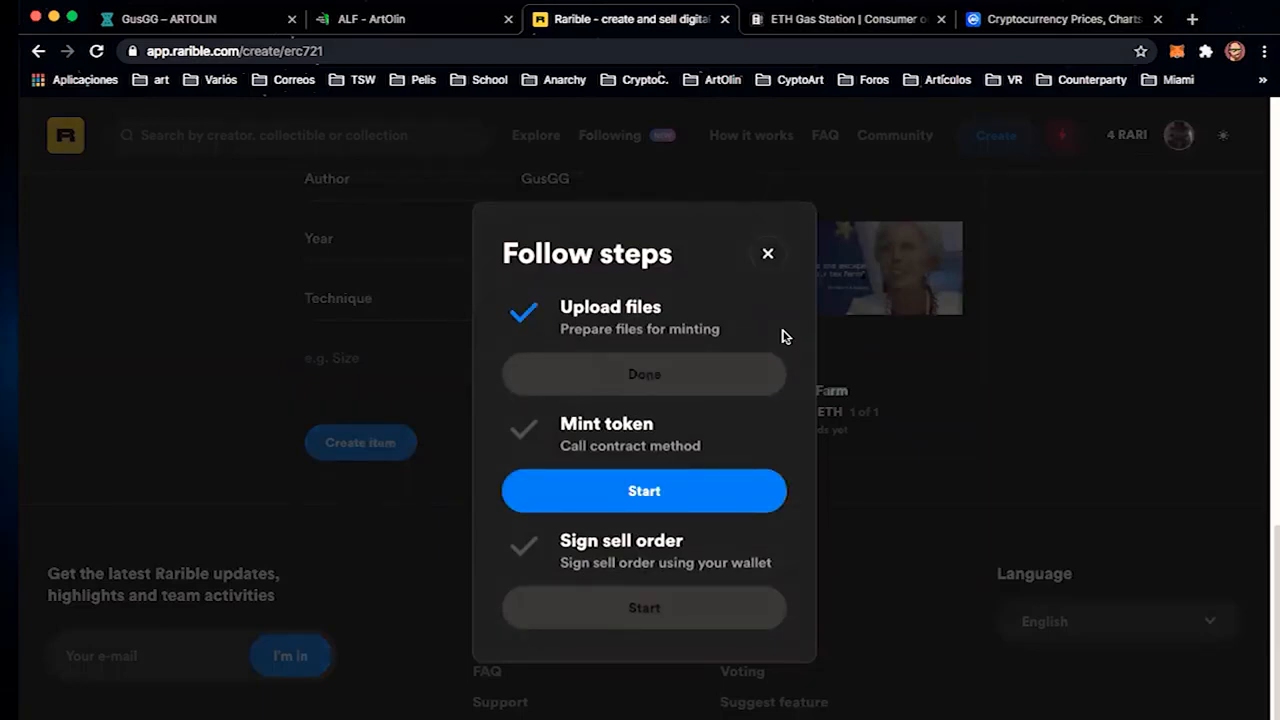
pyautogui.click(636, 494)
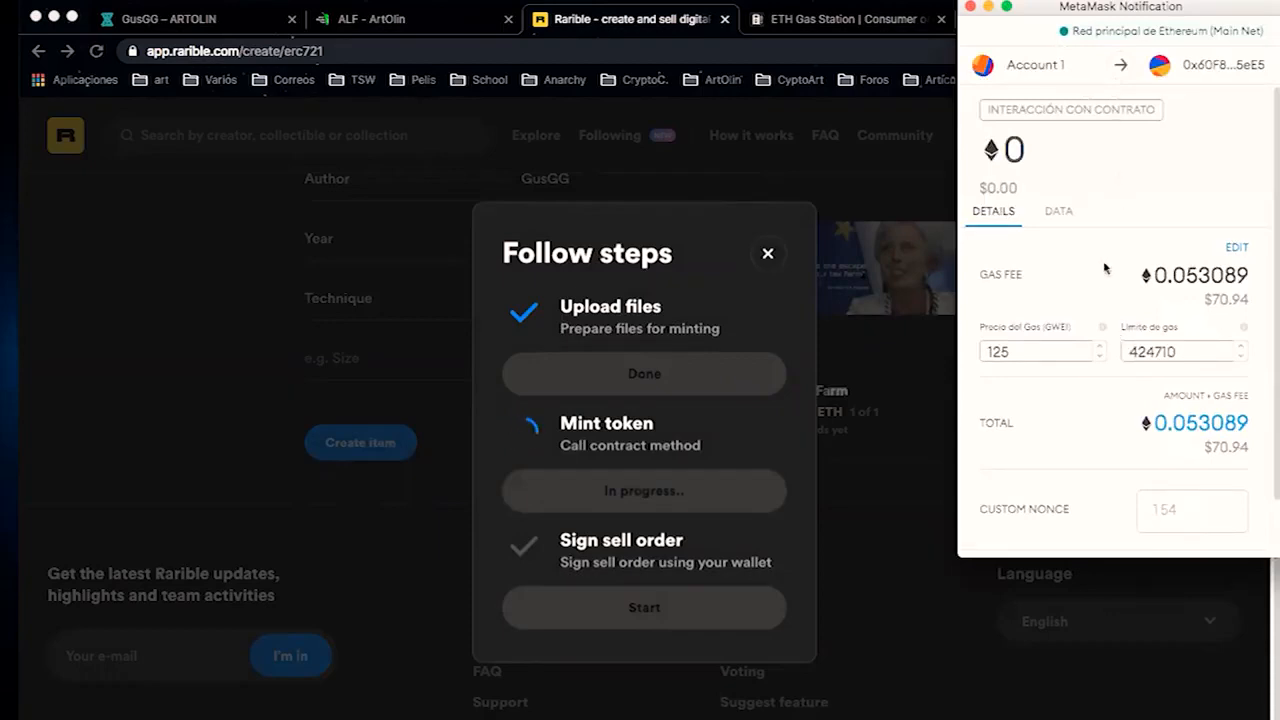
# Examine the gas fee, gas price, gas limit and total of the minting transaction in the MetaMask notification.
pyautogui.scroll(-2, 1105, 305)
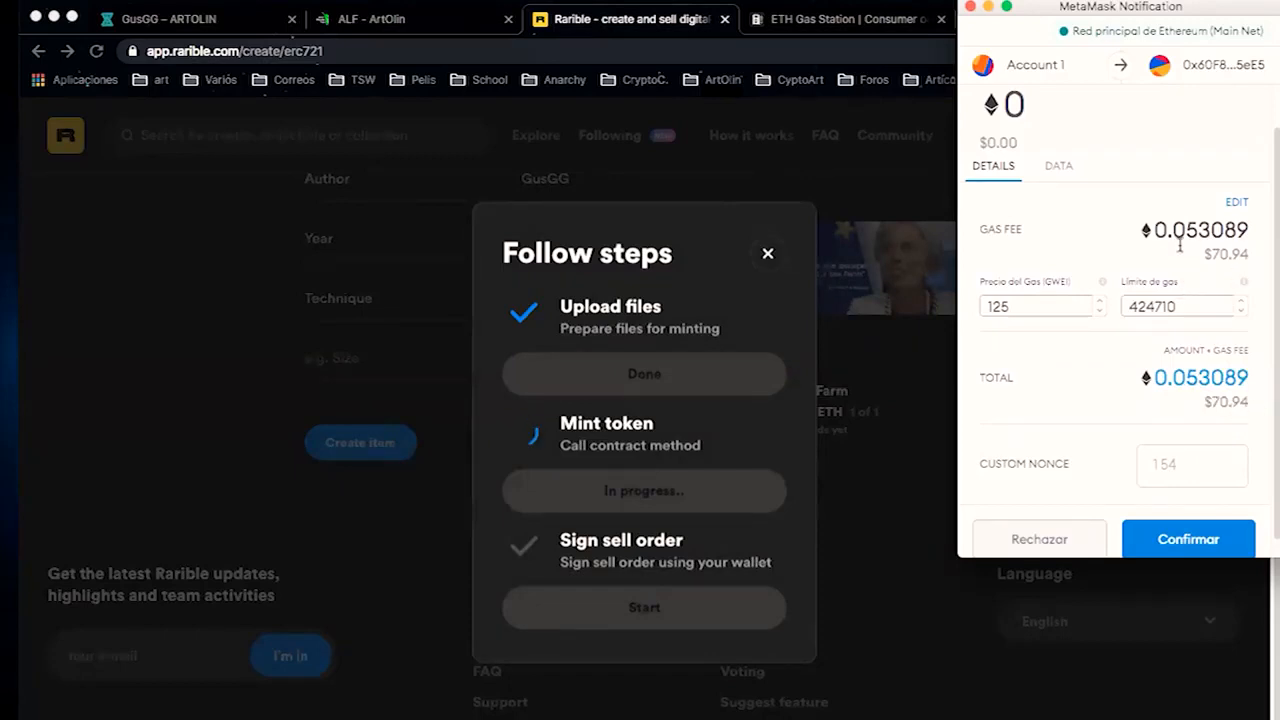
pyautogui.scroll(2, 1178, 238)
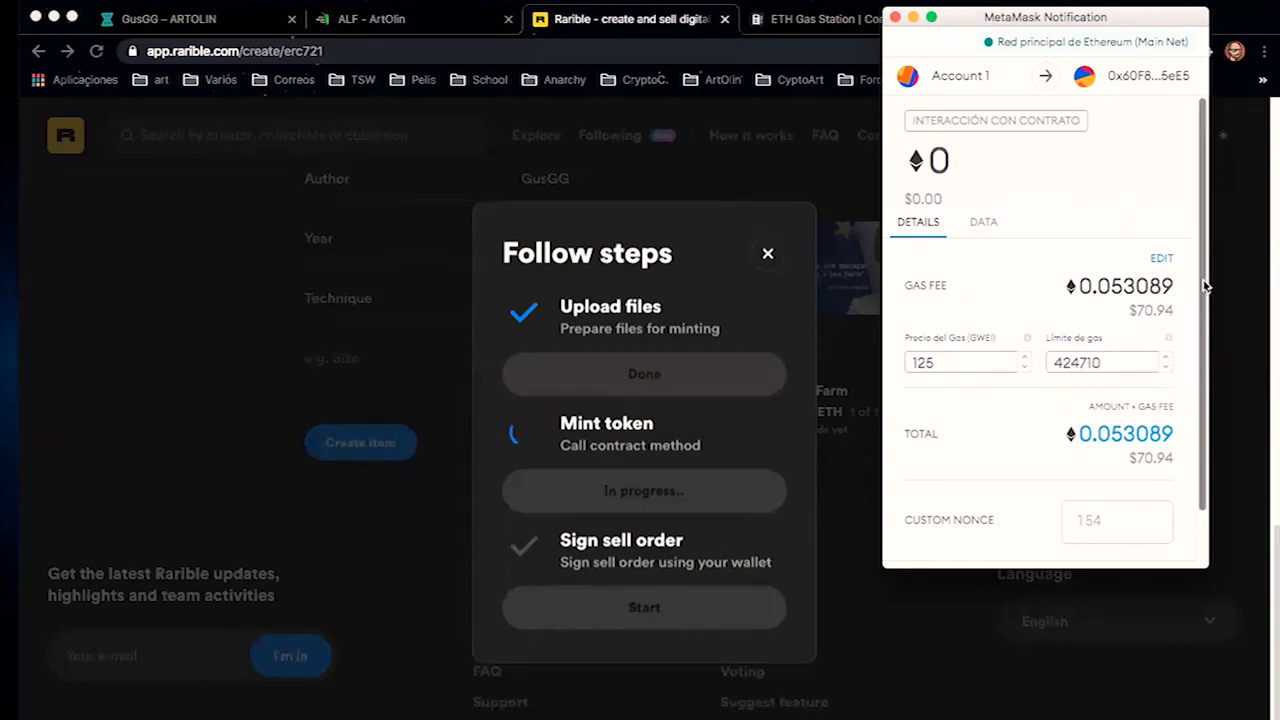
pyautogui.moveTo(1205, 278); pyautogui.dragTo(1205, 405)
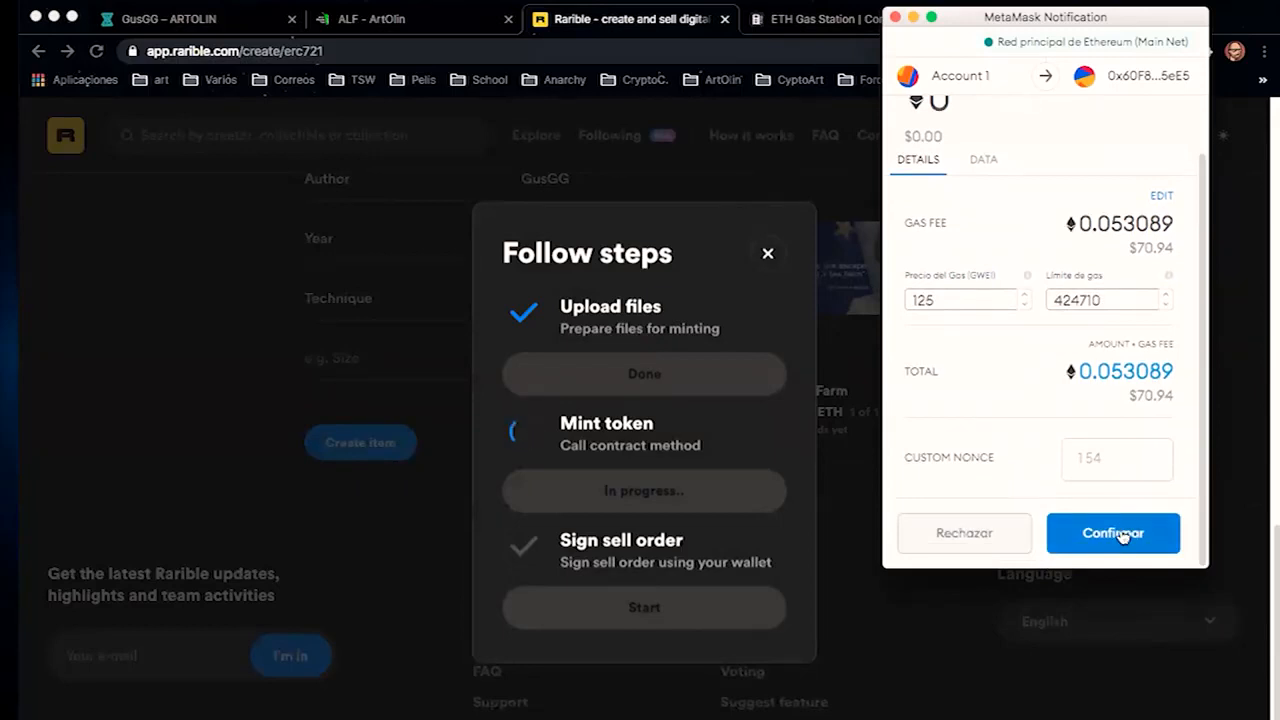
pyautogui.moveTo(1204, 432); pyautogui.dragTo(1202, 470)
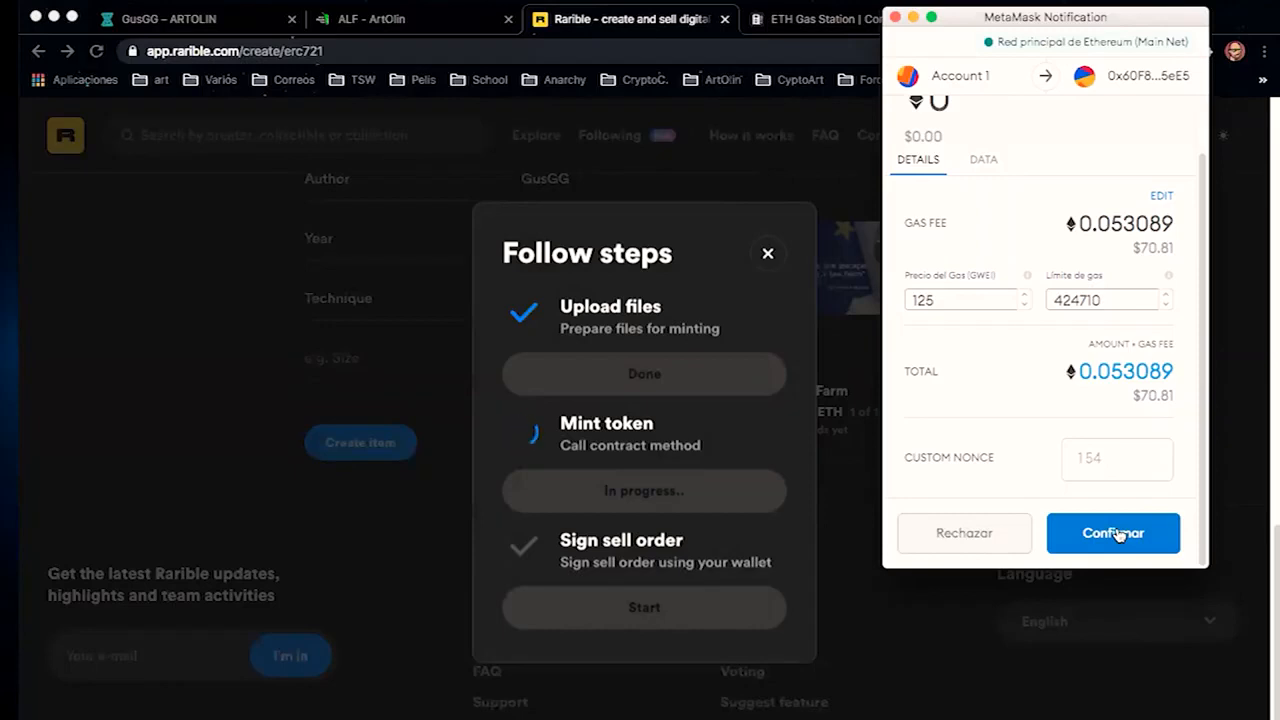
pyautogui.scroll(2, 1087, 305)
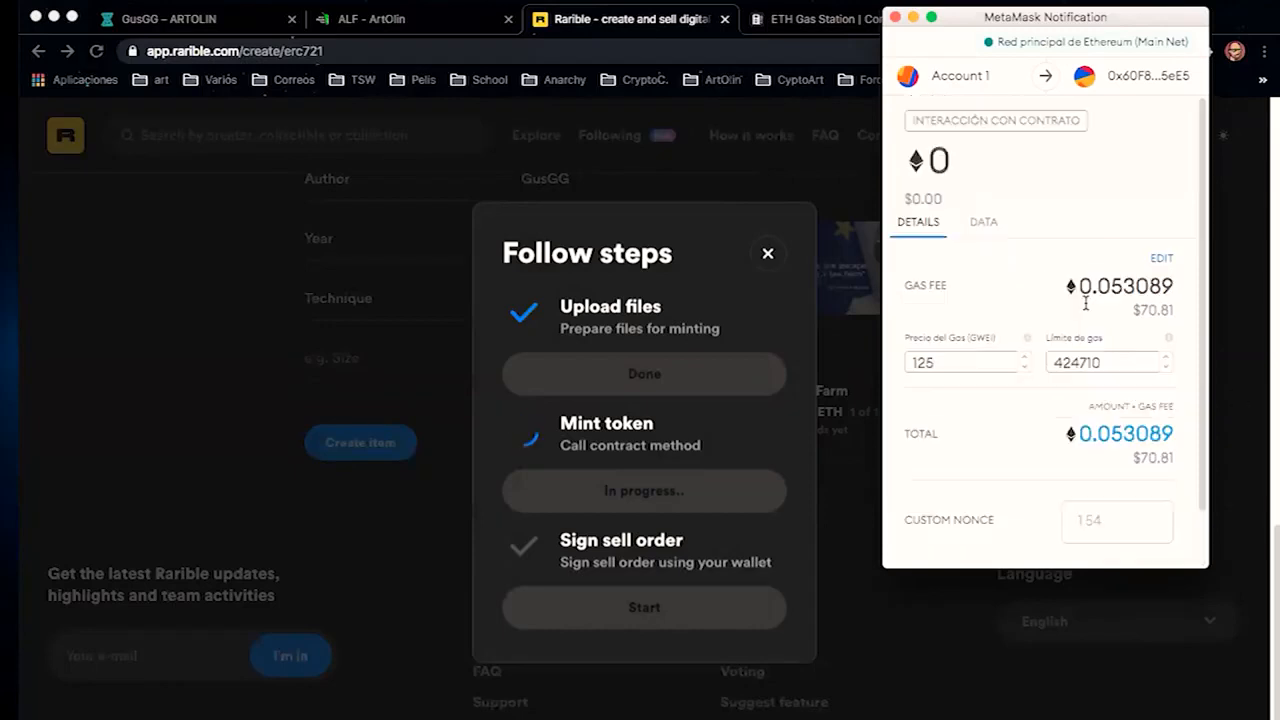
pyautogui.scroll(-2, 1180, 203)
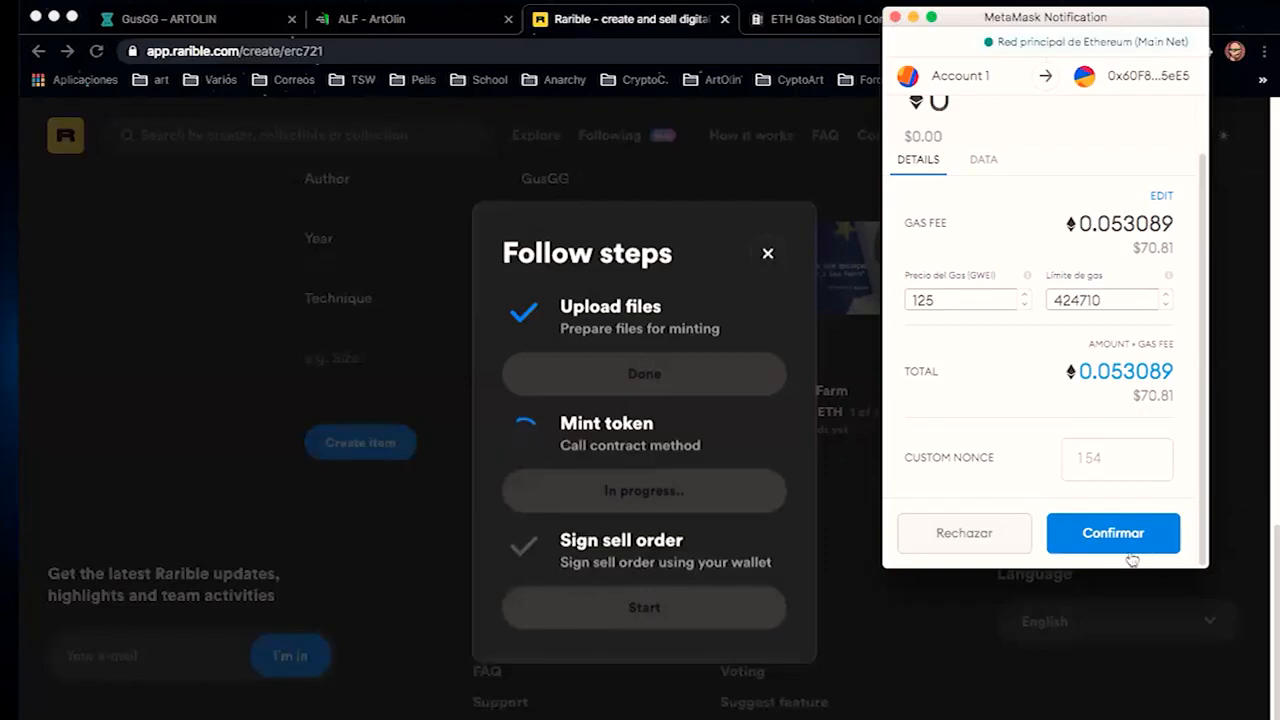
# Reject the minting transaction in the wallet and close the Follow steps dialog.
pyautogui.click(985, 548)
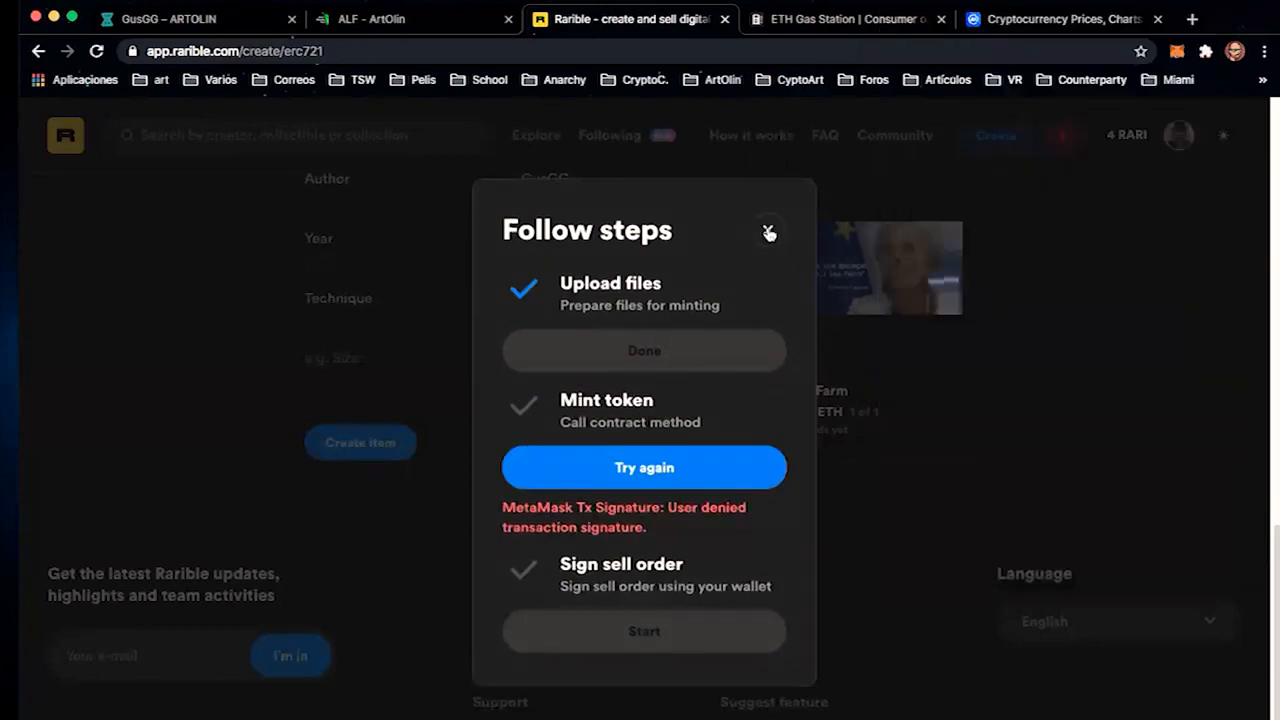
pyautogui.click(767, 232)
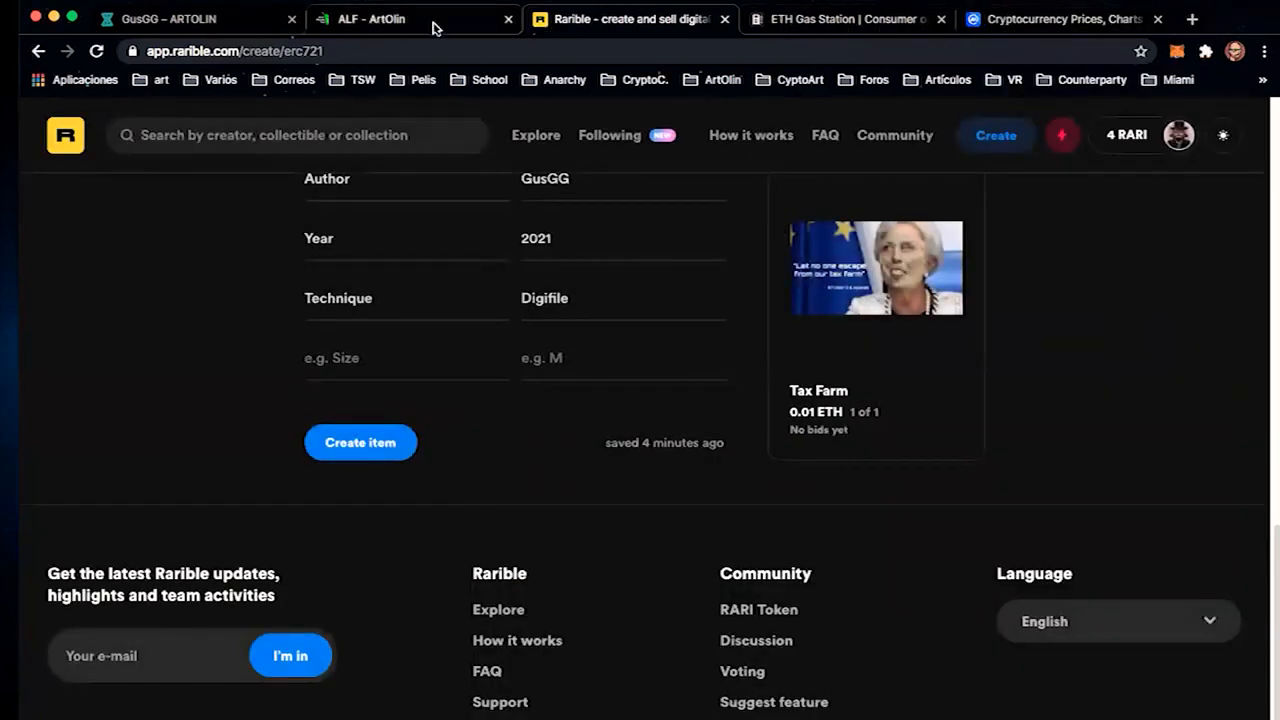
# Switch to OpenSea at opensea.io in the gas station's browser tab and sign in to the account with the wallet.
pyautogui.click(822, 26)
pyautogui.click(787, 51)
pyautogui.write('opensea.io')
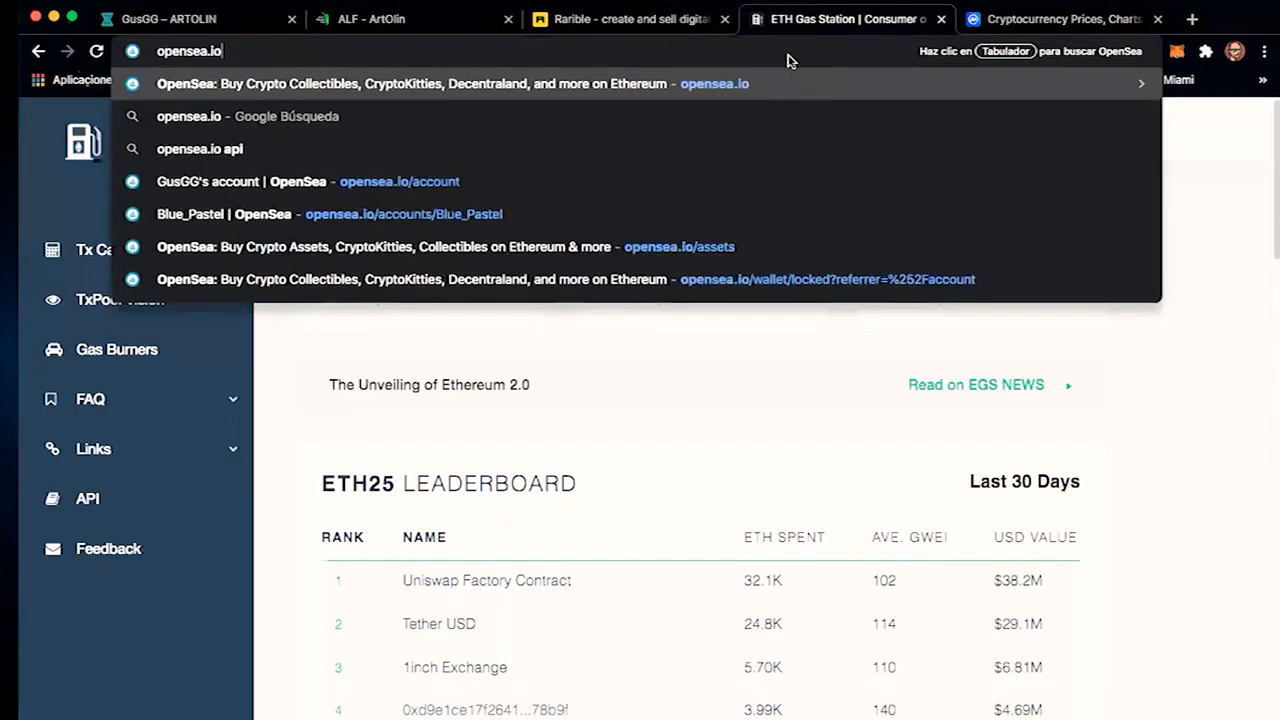
pyautogui.press('Return')
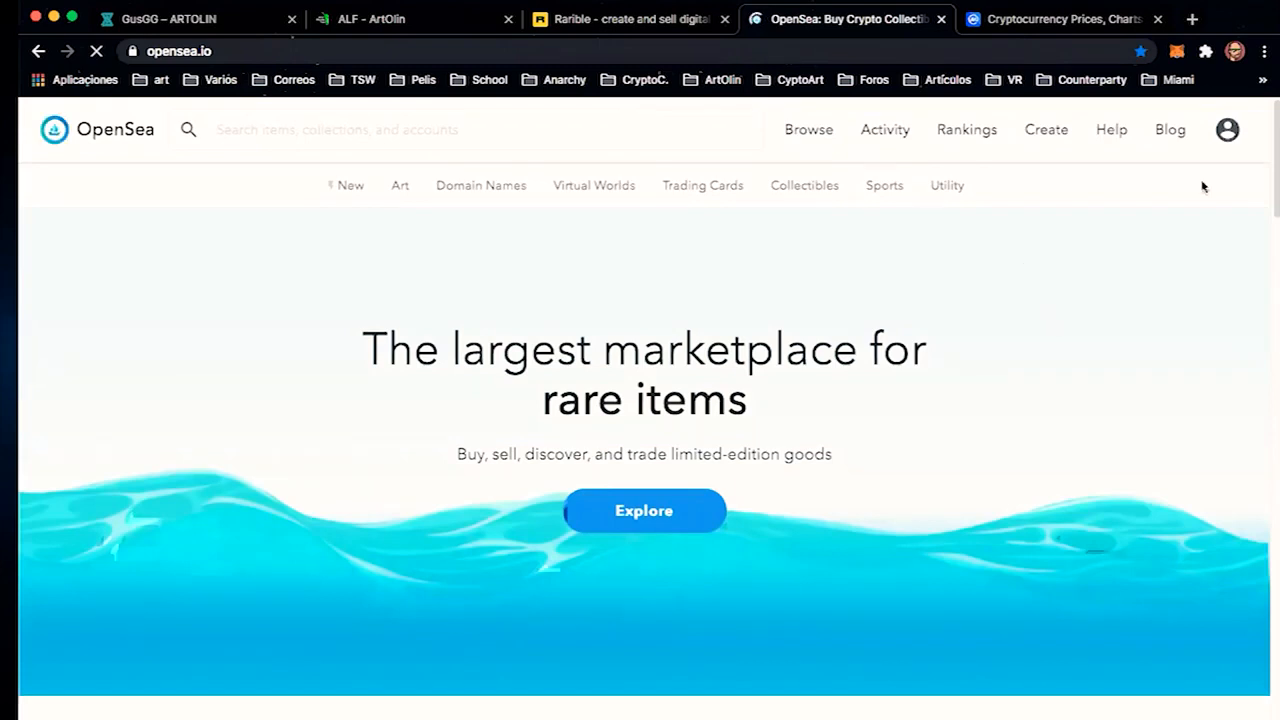
pyautogui.click(1227, 129)
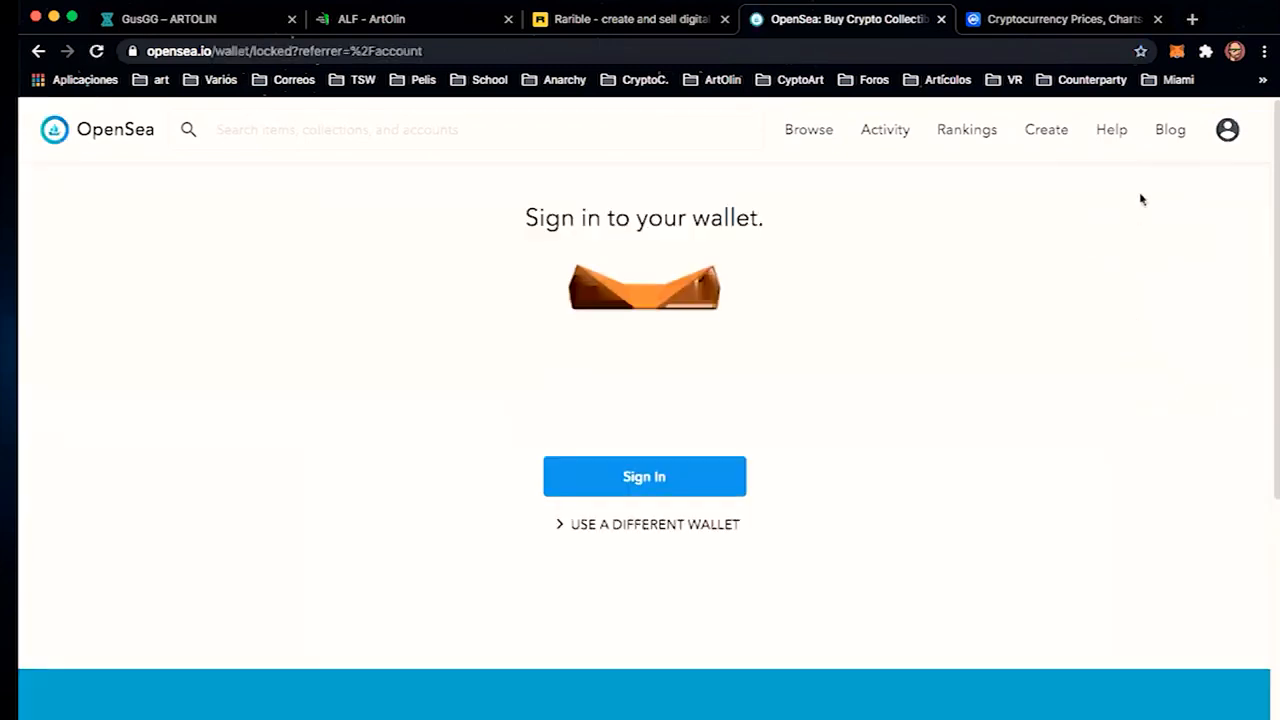
pyautogui.click(635, 482)
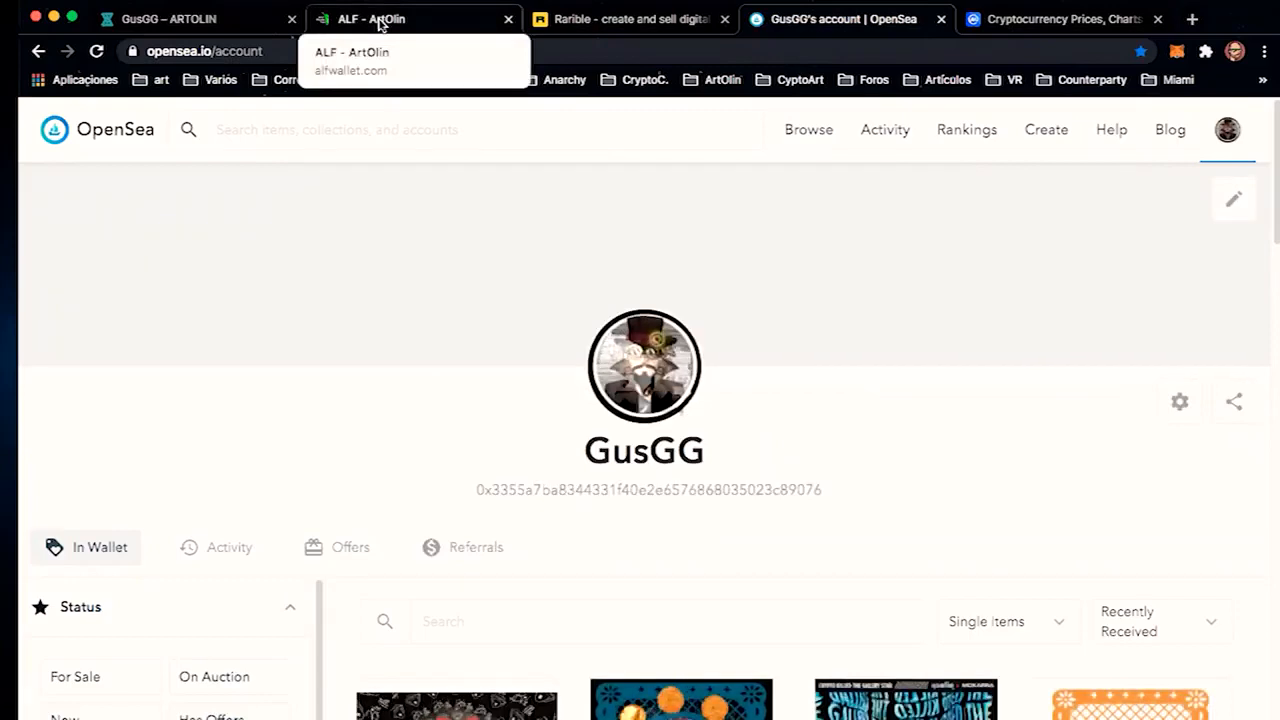
# Browse the account's wallet items, go to My Collections and start creating a new collection.
pyautogui.scroll(-5, 1160, 567)
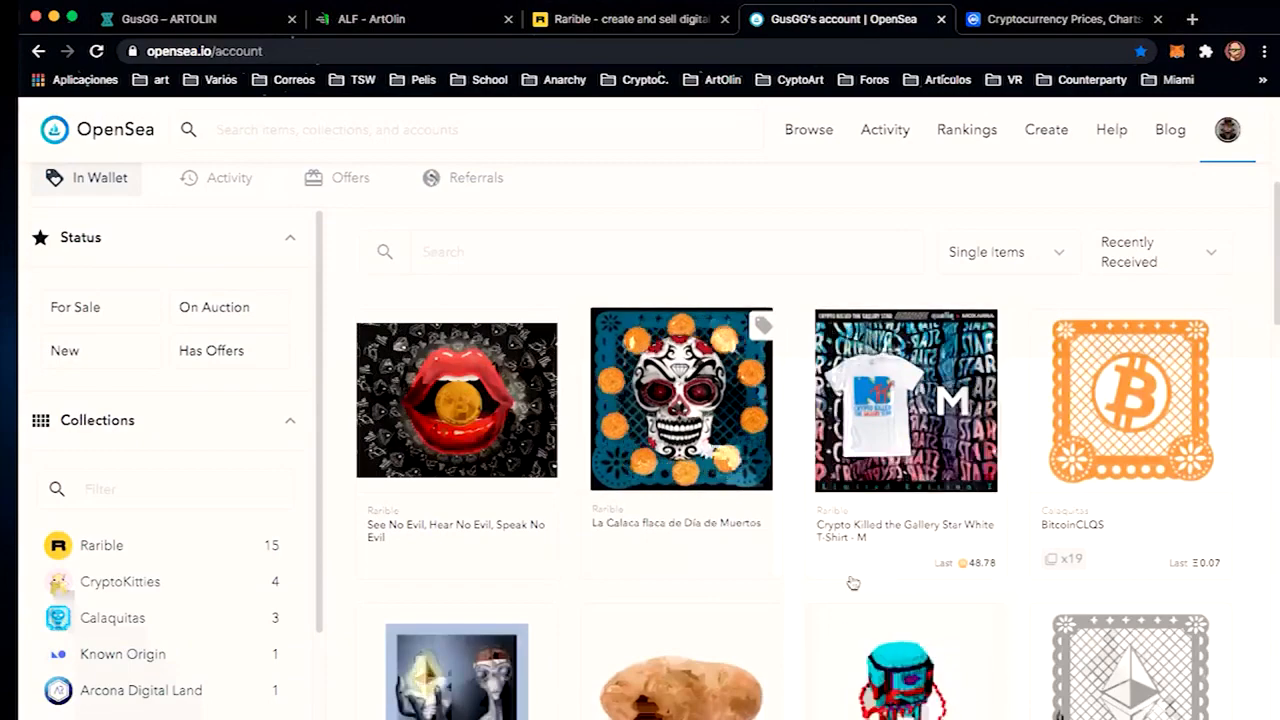
pyautogui.scroll(-5, 800, 560)
pyautogui.scroll(5, 813, 573)
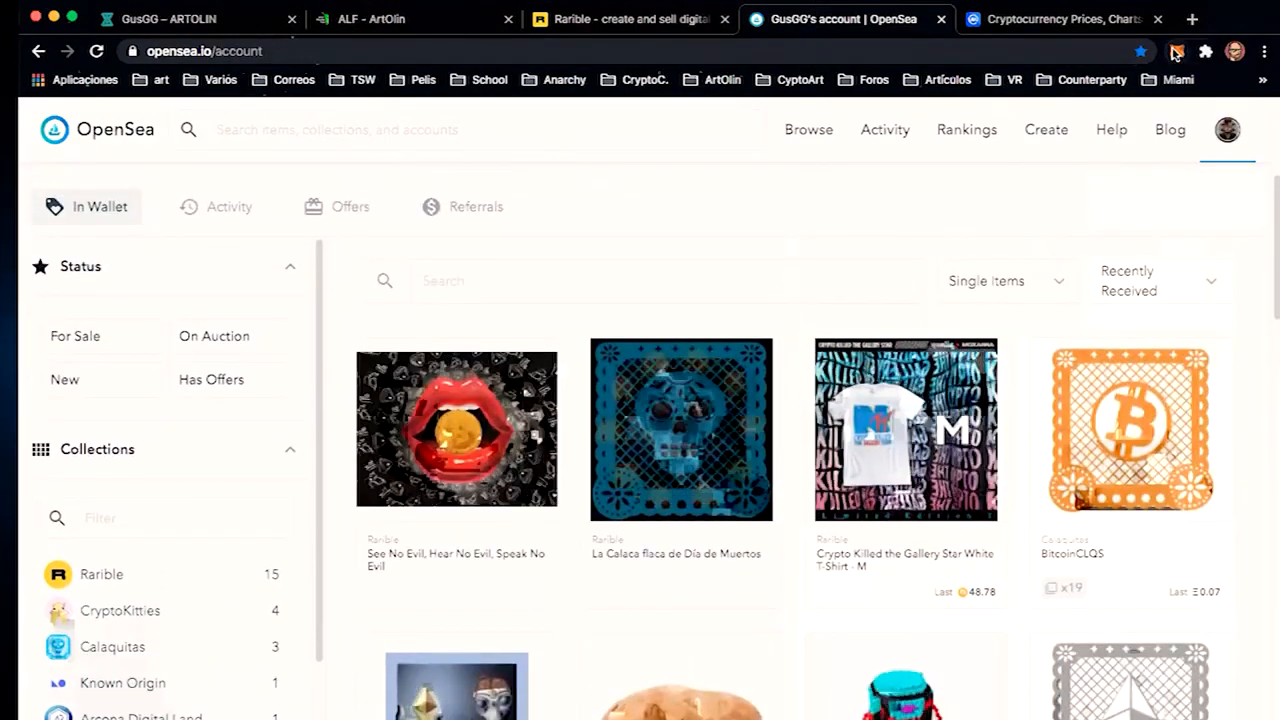
pyautogui.moveTo(1045, 135)
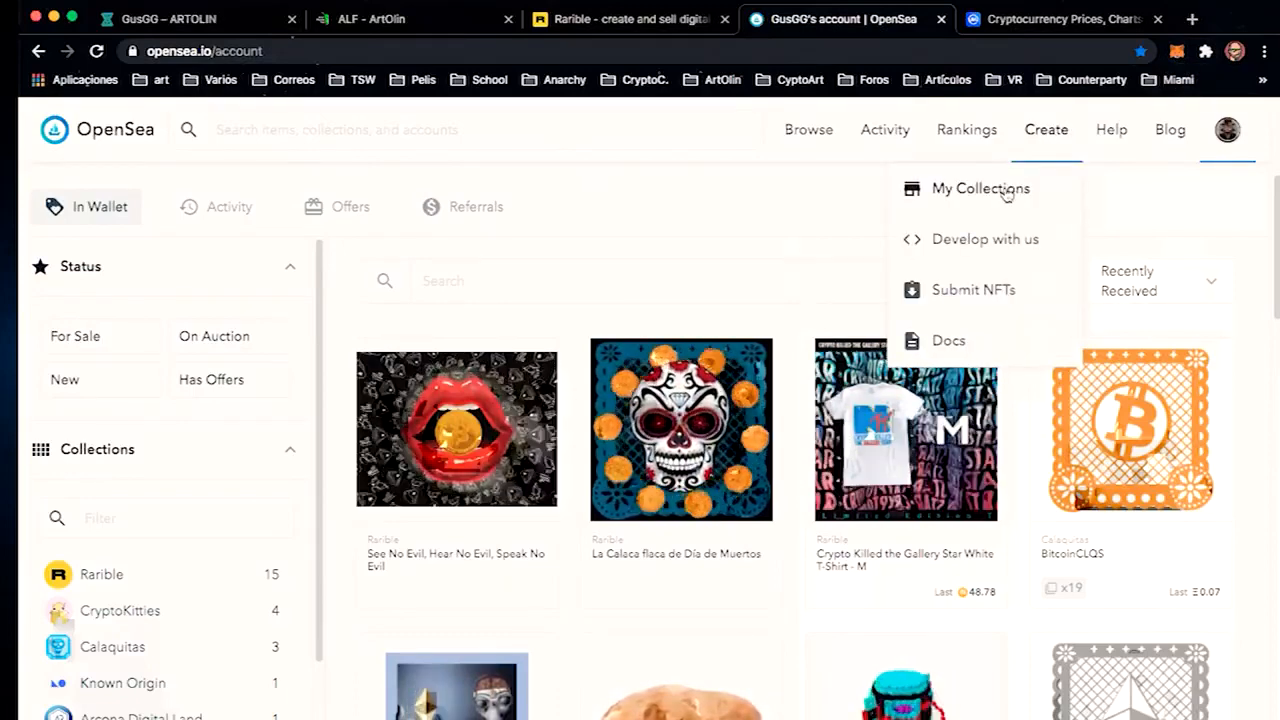
pyautogui.click(975, 292)
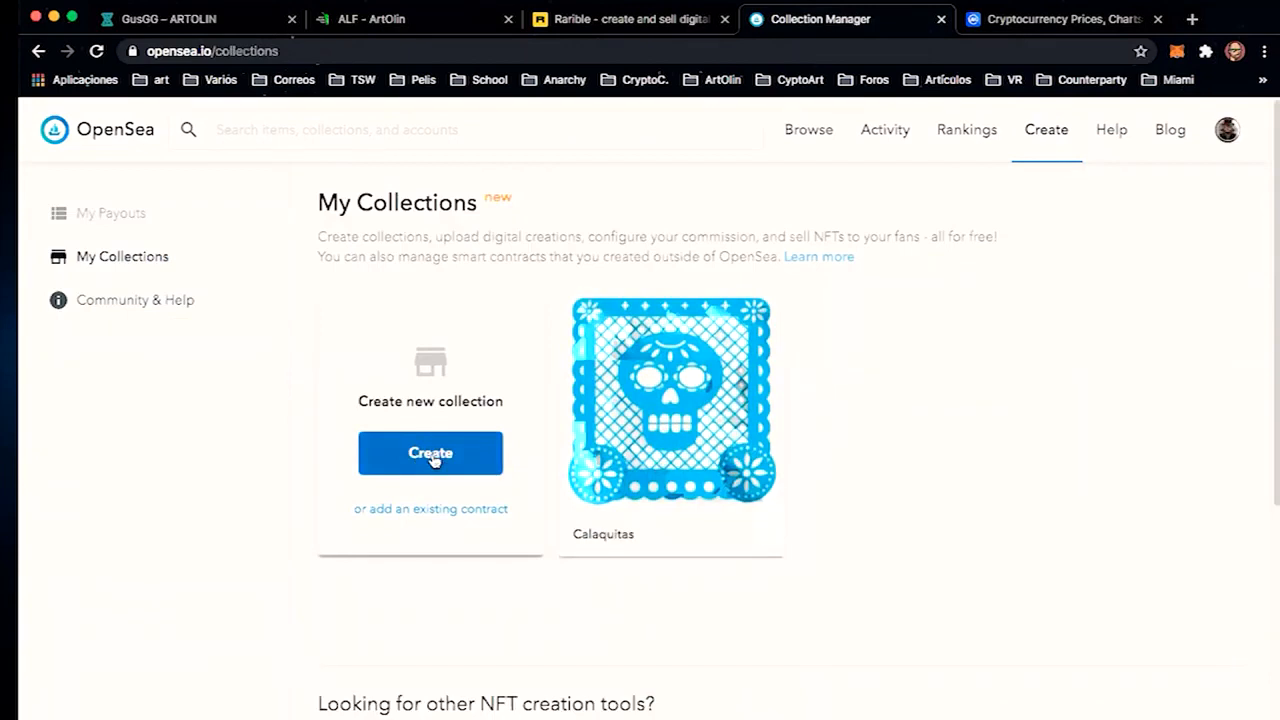
pyautogui.click(433, 459)
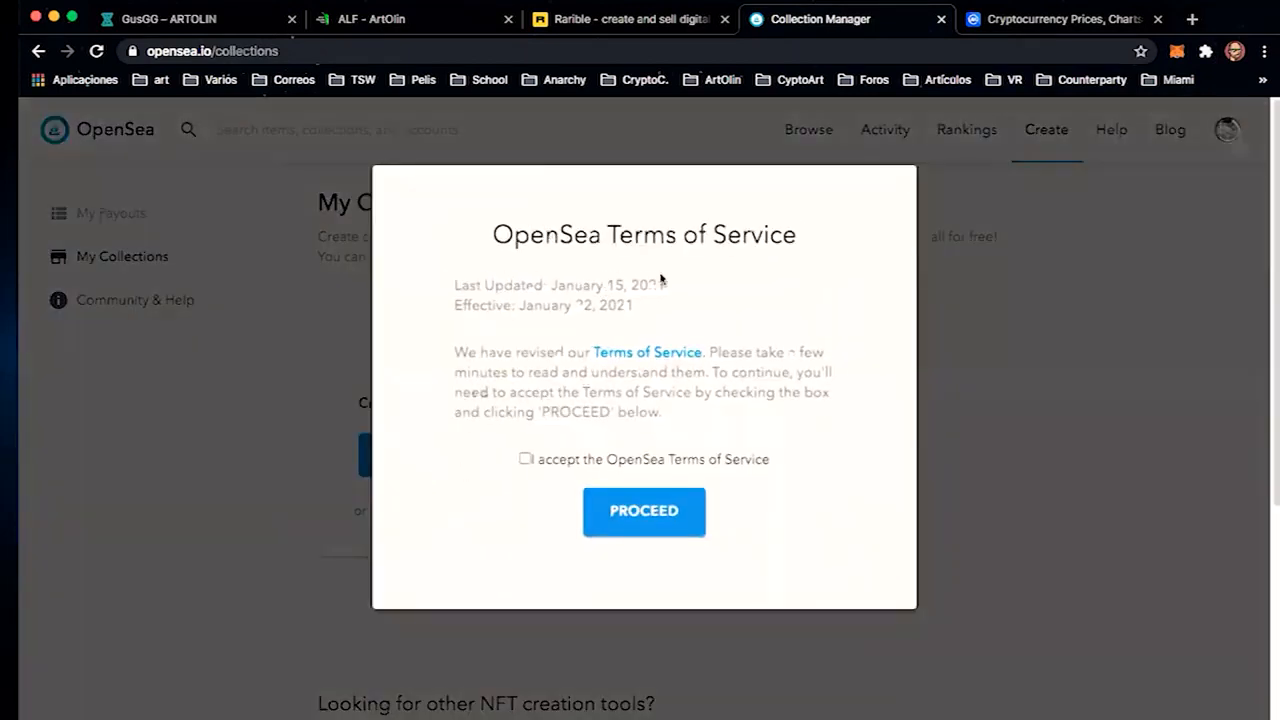
# Accept the OpenSea Terms of Service and sign the wallet's signature request.
pyautogui.click(525, 458)
pyautogui.click(646, 512)
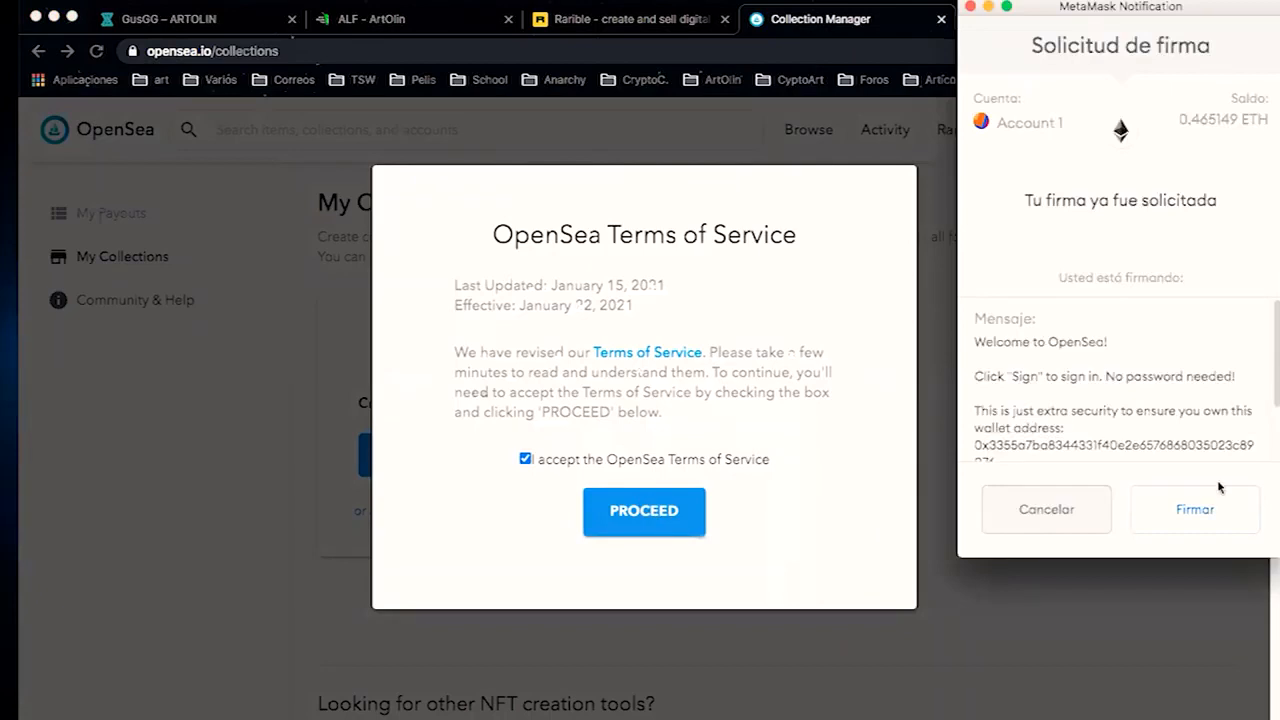
pyautogui.click(1206, 512)
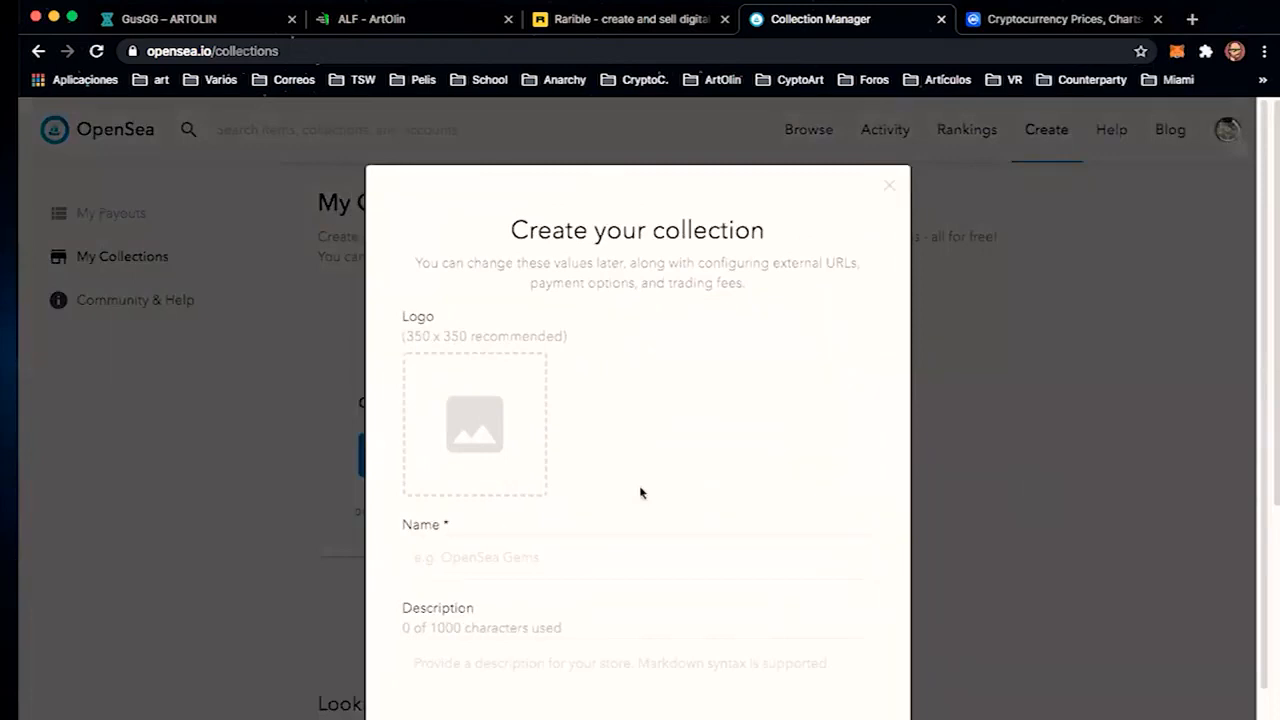
# Upload "Christine Lagarde.png" from the Escritorio folder as the collection's logo.
pyautogui.scroll(-2, 660, 450)
pyautogui.click(500, 342)
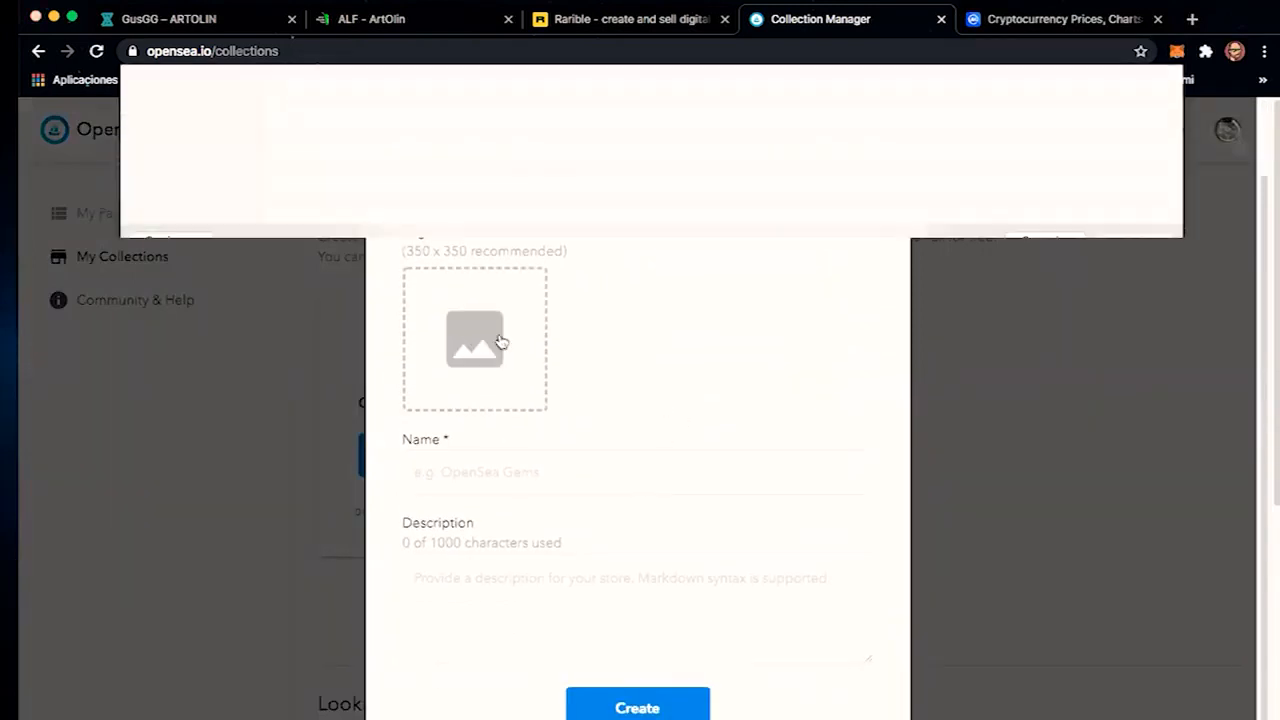
pyautogui.click(340, 164)
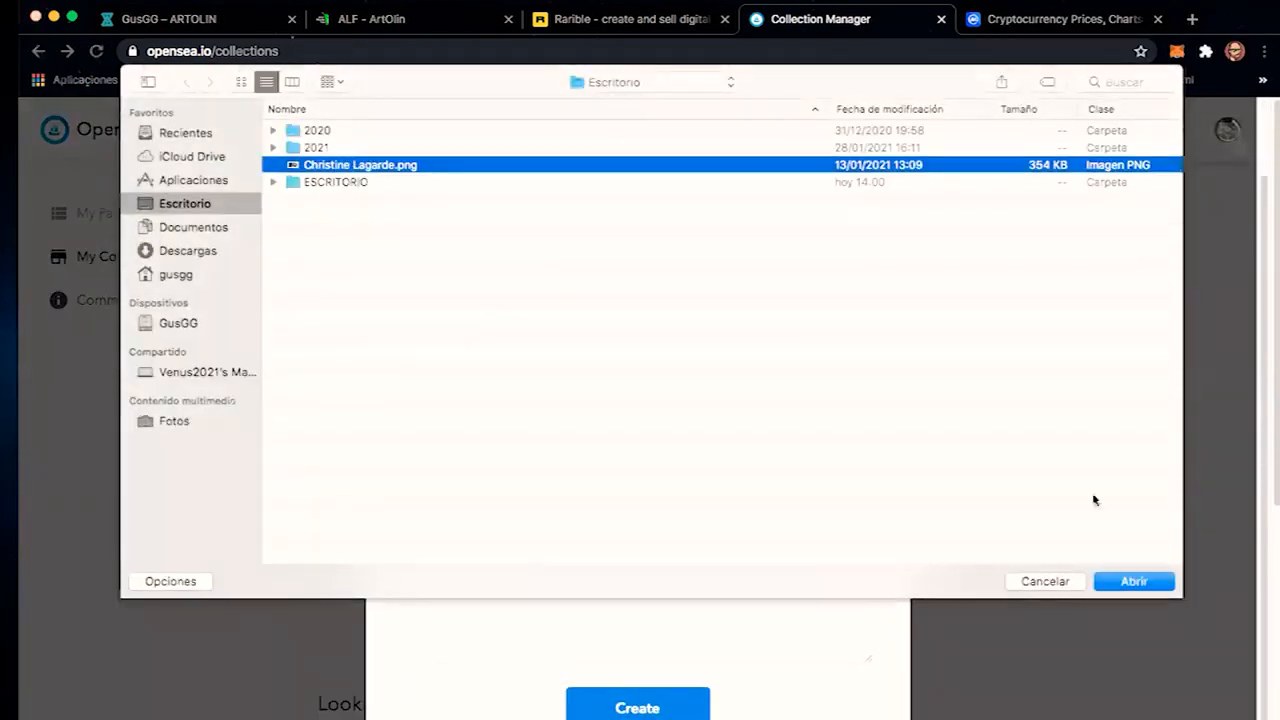
pyautogui.click(1134, 581)
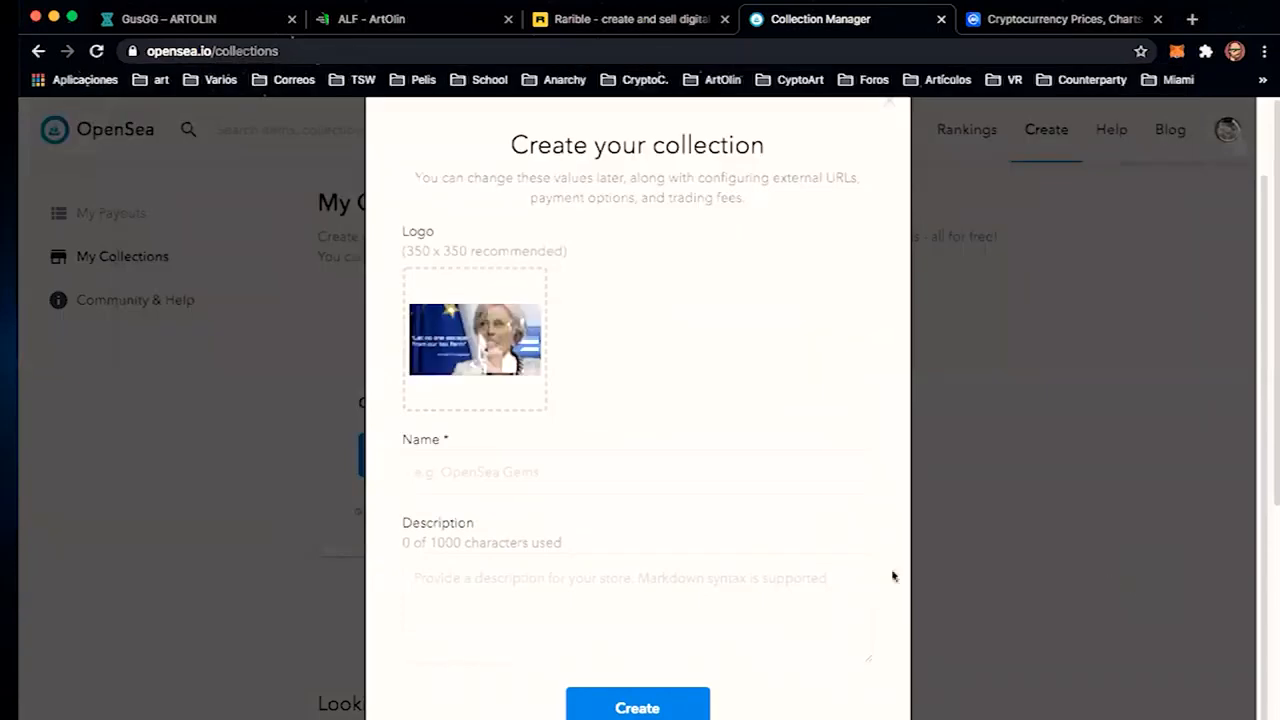
# Name the collection "Tax Farm" and enter the description "Let no one Escape from our Tax Farm !!!!!!".
pyautogui.click(508, 477)
pyautogui.write('Tax Farm')
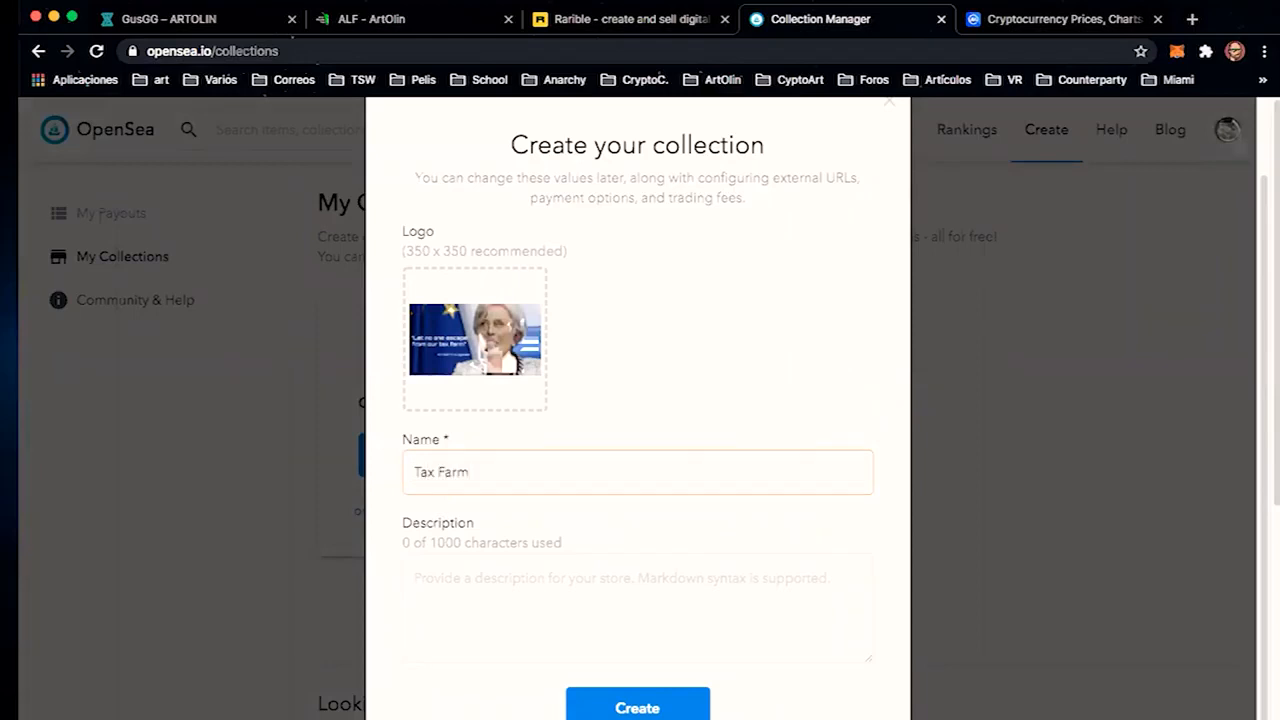
pyautogui.press('Tab')
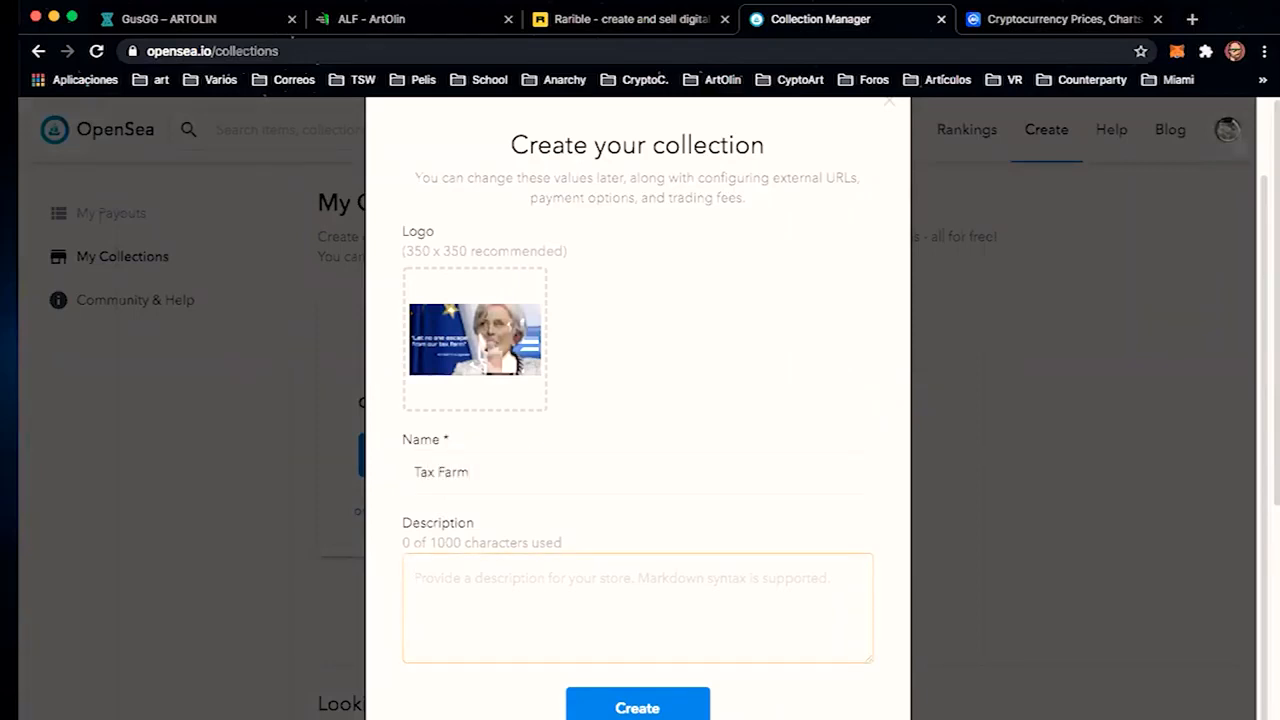
pyautogui.write('Let')
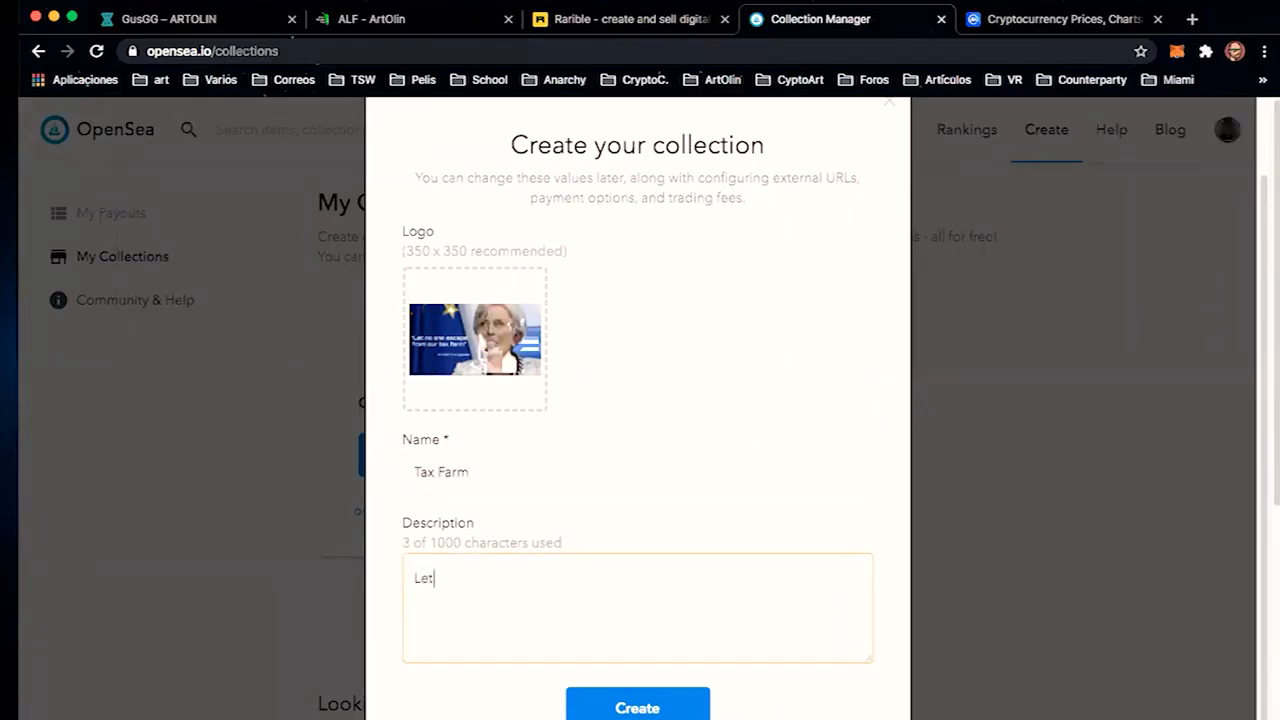
pyautogui.write(' no one')
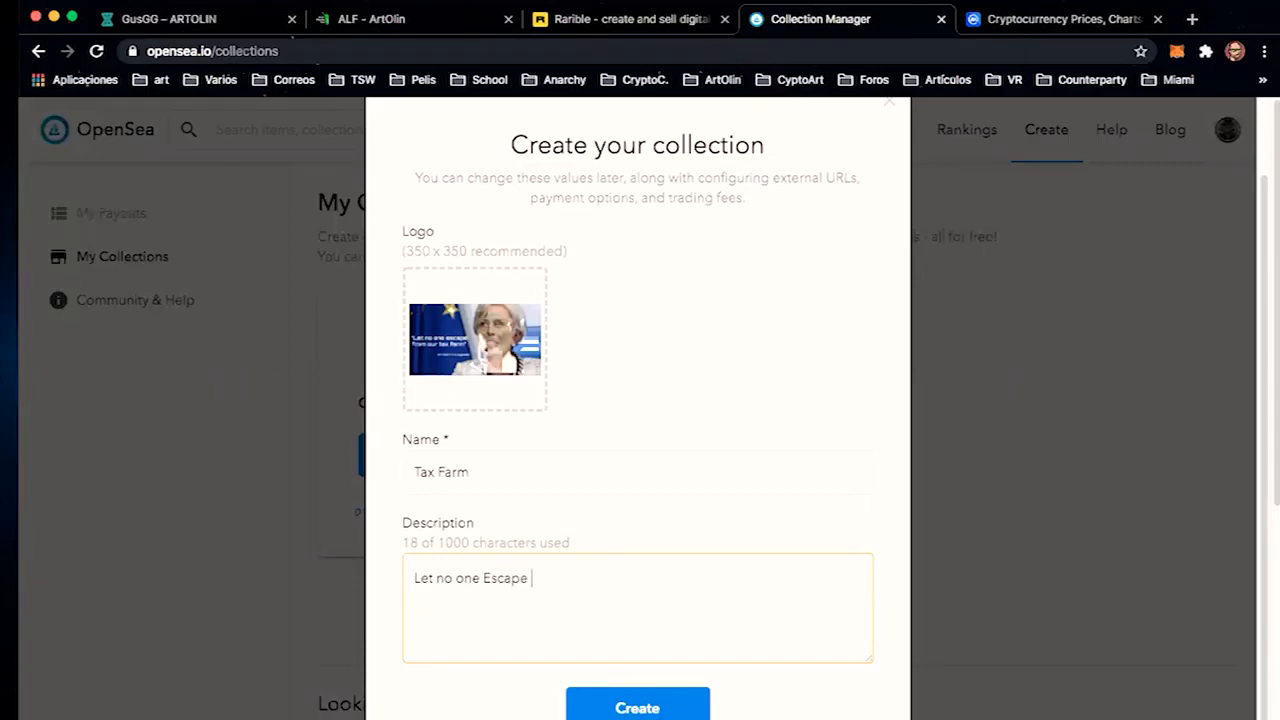
pyautogui.write('Escape from')
pyautogui.write('!!!!!!')
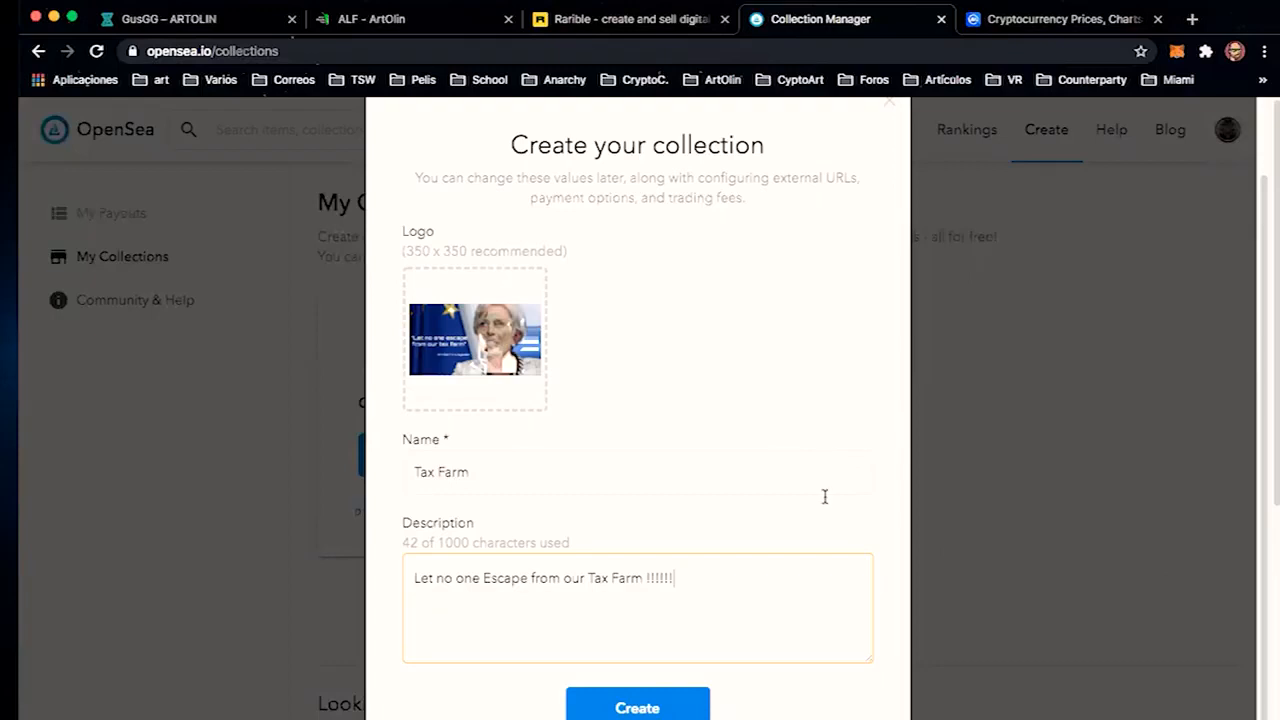
# Create the collection from the completed form and proceed to adding items to it.
pyautogui.scroll(-3, 800, 376)
pyautogui.scroll(3, 795, 392)
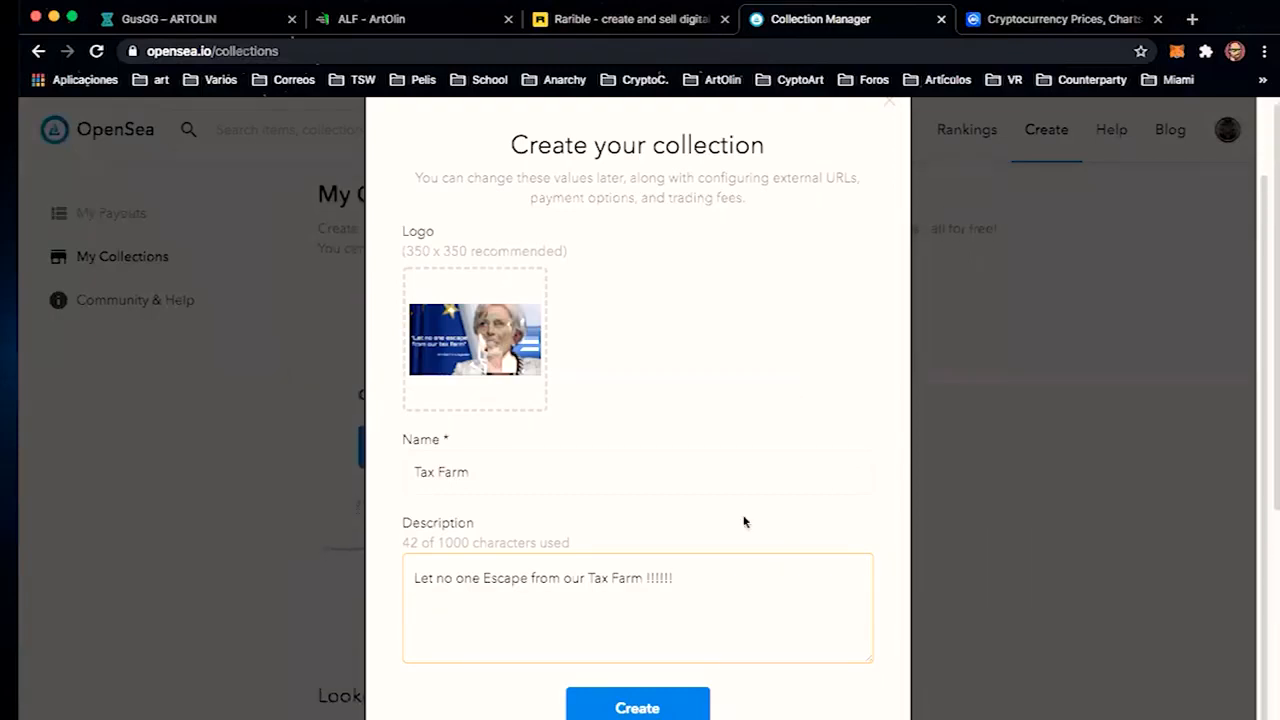
pyautogui.click(638, 708)
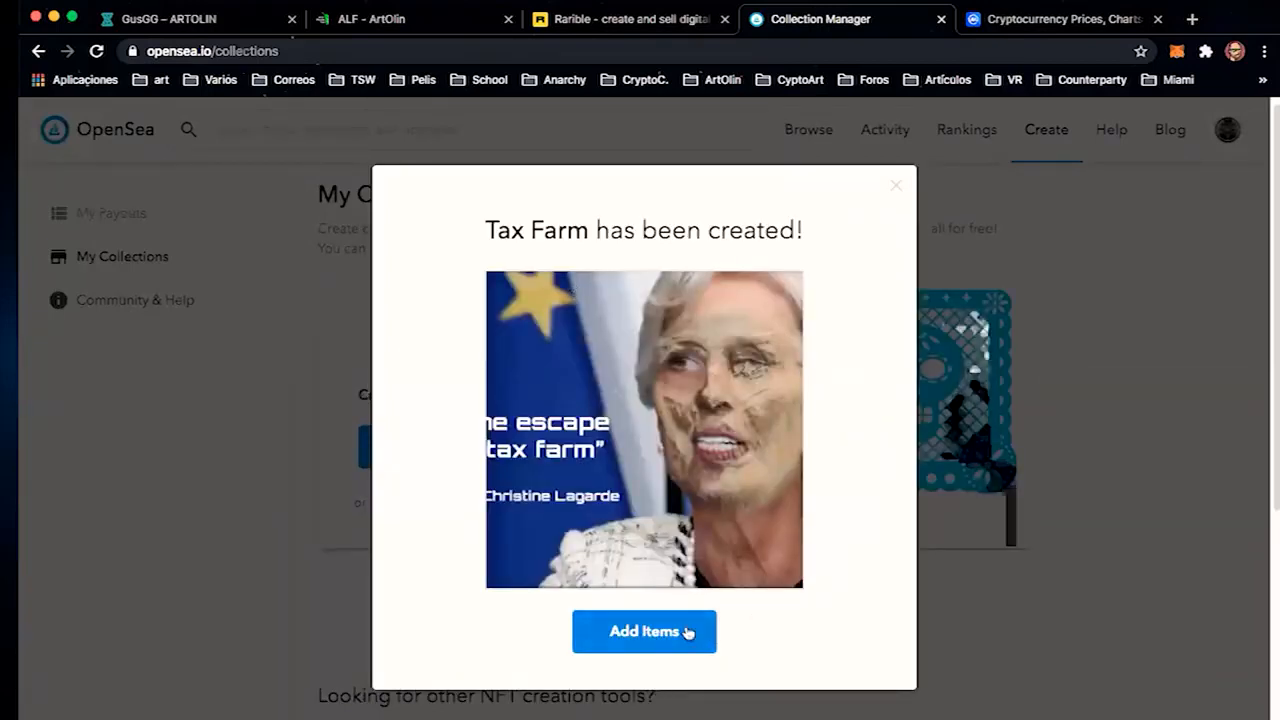
pyautogui.click(636, 638)
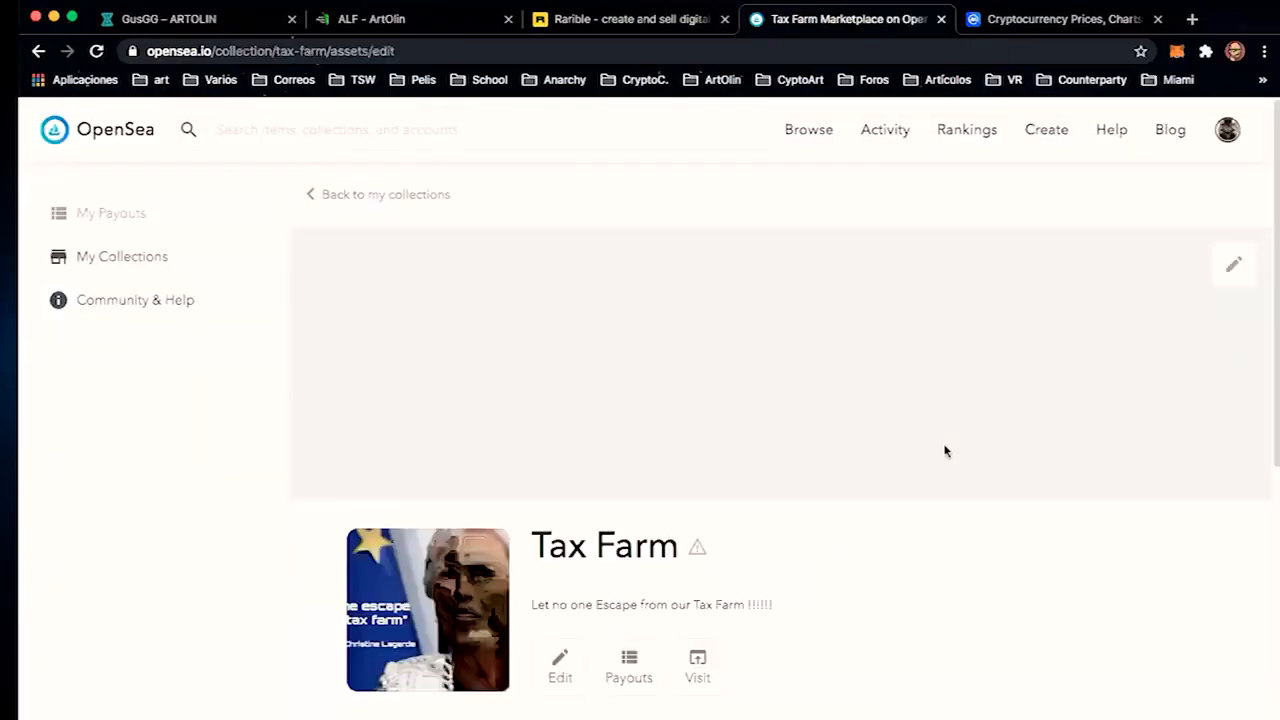
# Look over the Tax Farm collection page and check the account's balance in the MetaMask wallet.
pyautogui.scroll(-3, 896, 533)
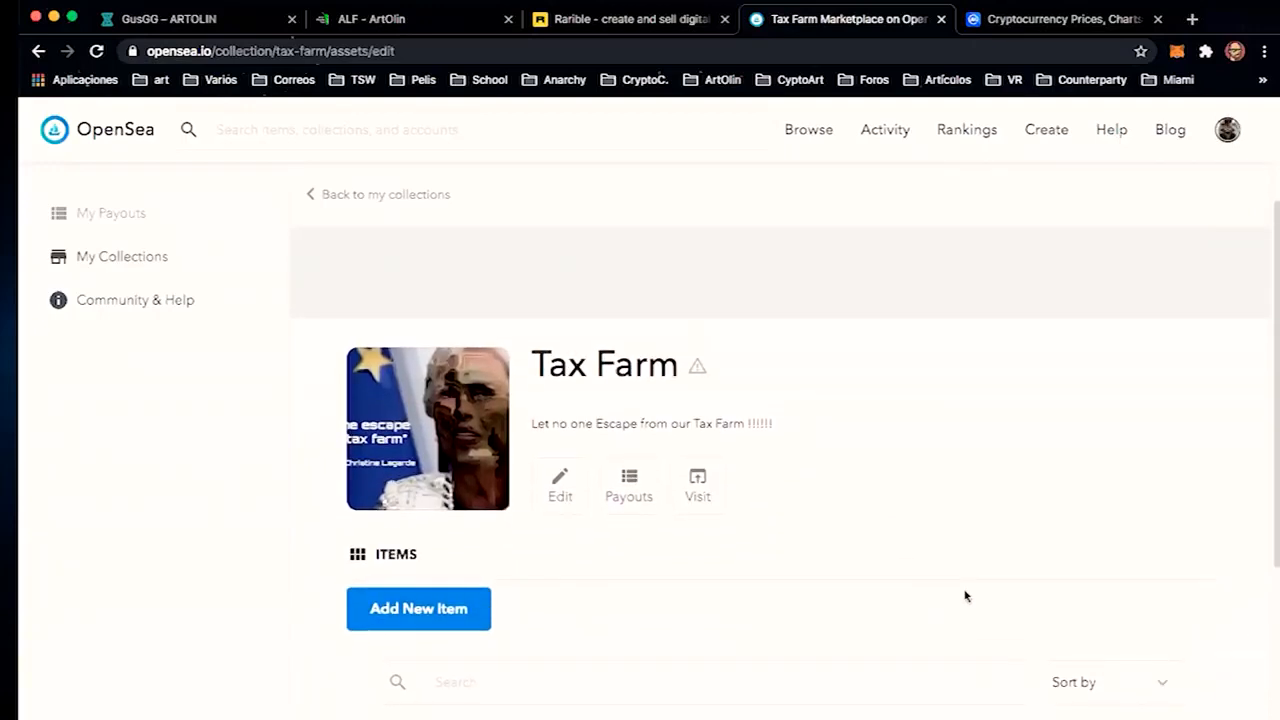
pyautogui.scroll(-5, 965, 596)
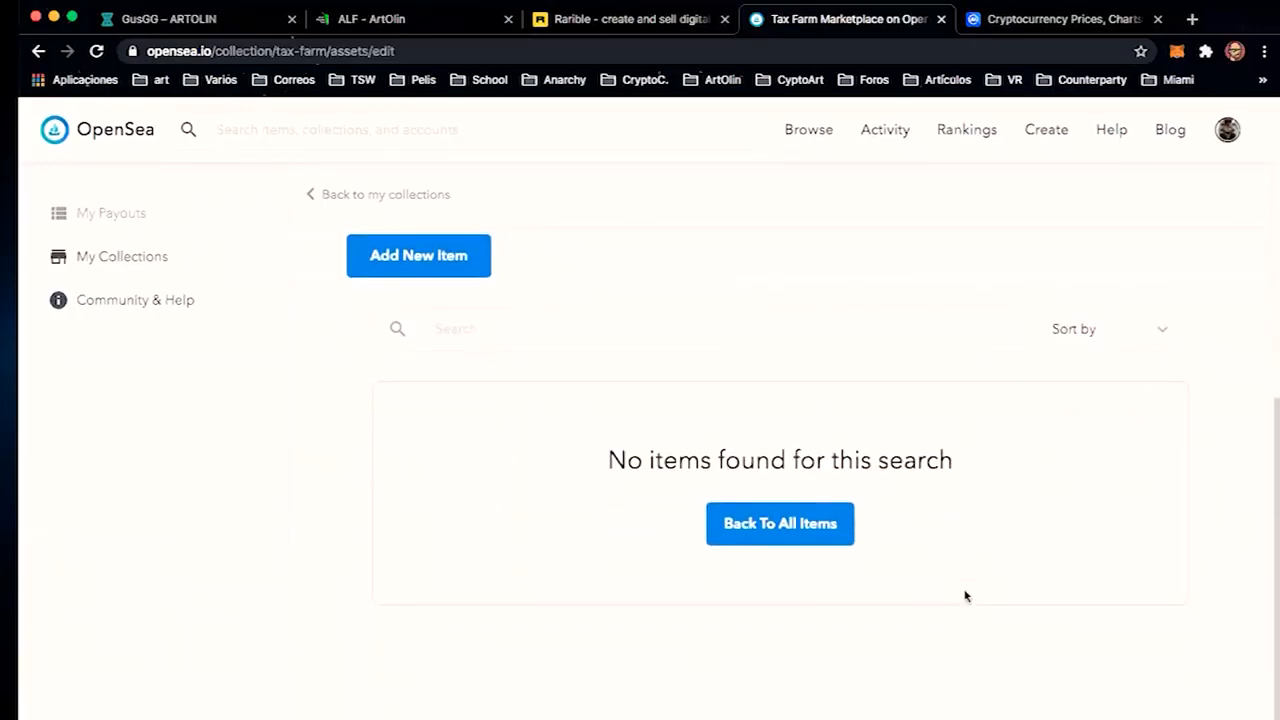
pyautogui.scroll(5, 965, 596)
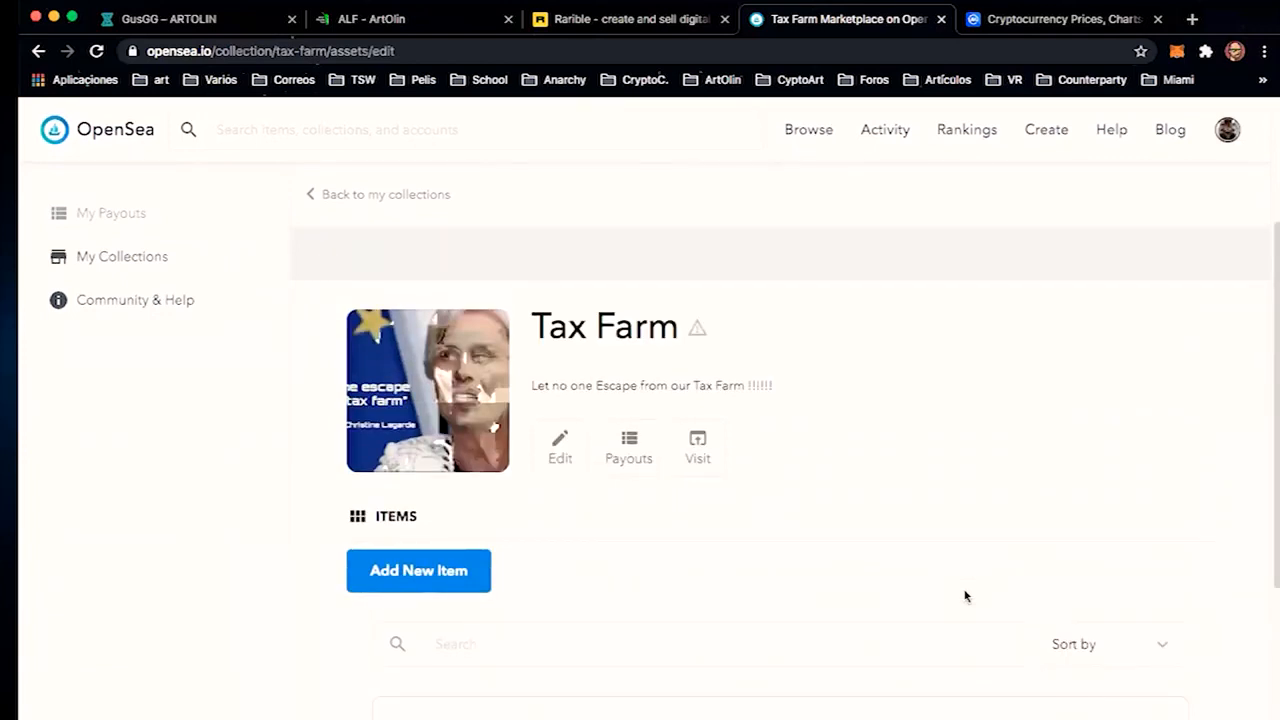
pyautogui.click(1176, 55)
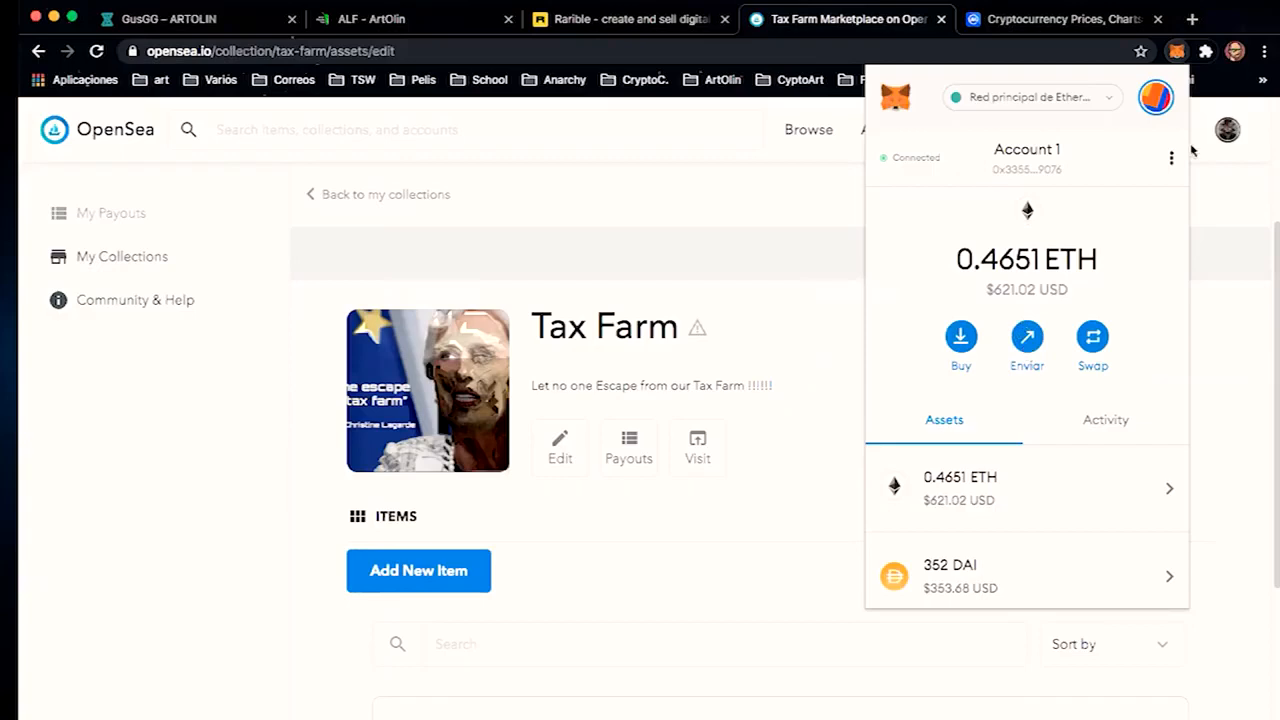
pyautogui.click(1176, 51)
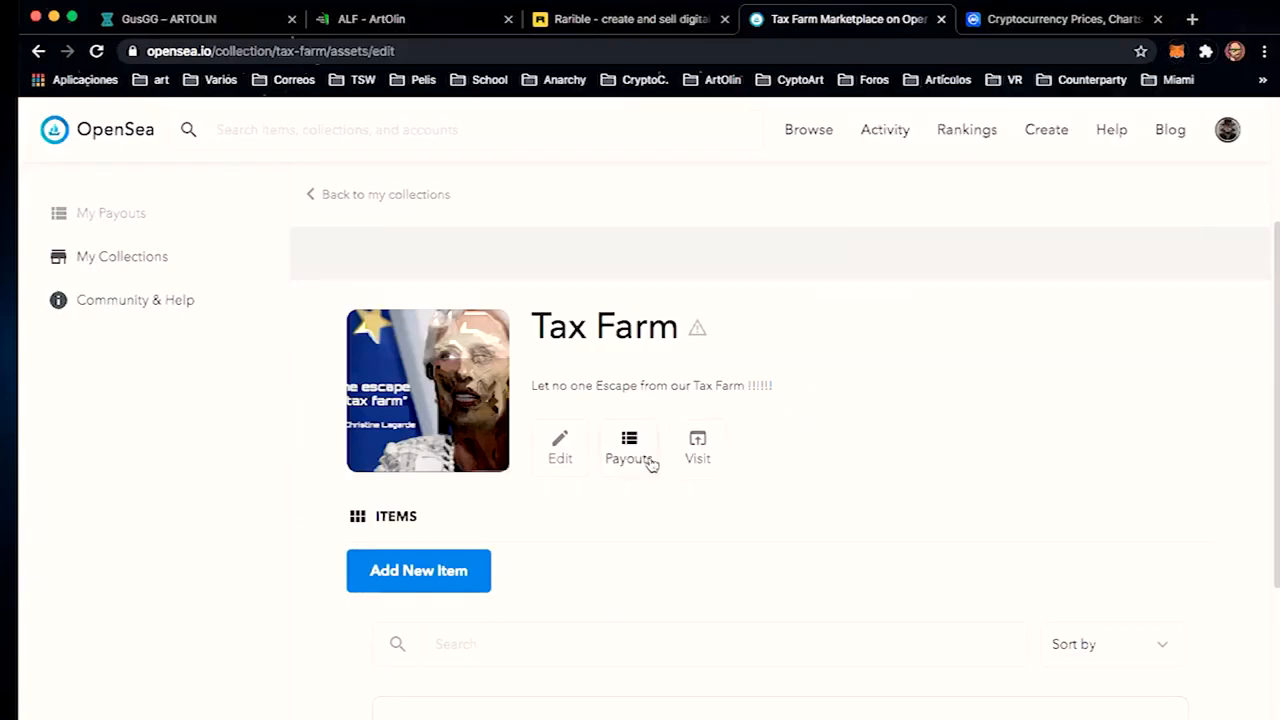